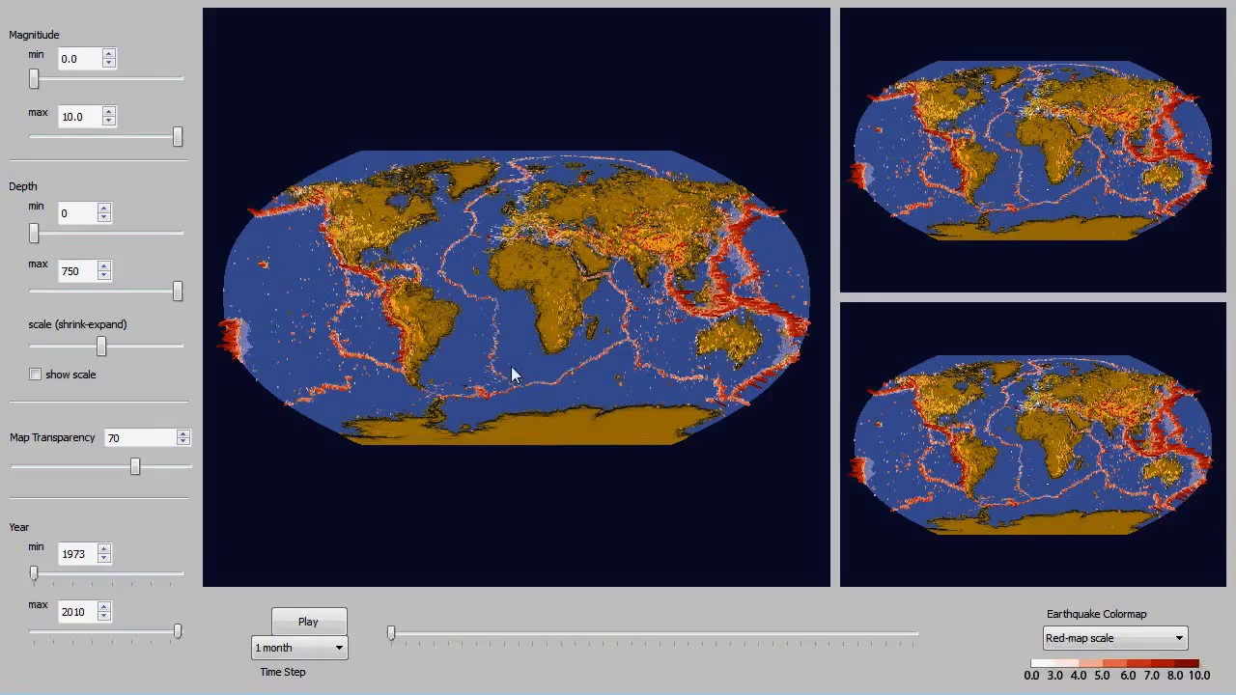
Enlarge and tilt the main world map around the Americas, and tilt the upper secondary map to show the earthquake spikes
left_click_drag(499, 348, 551, 358)
scroll(513, 335, "up", 5)
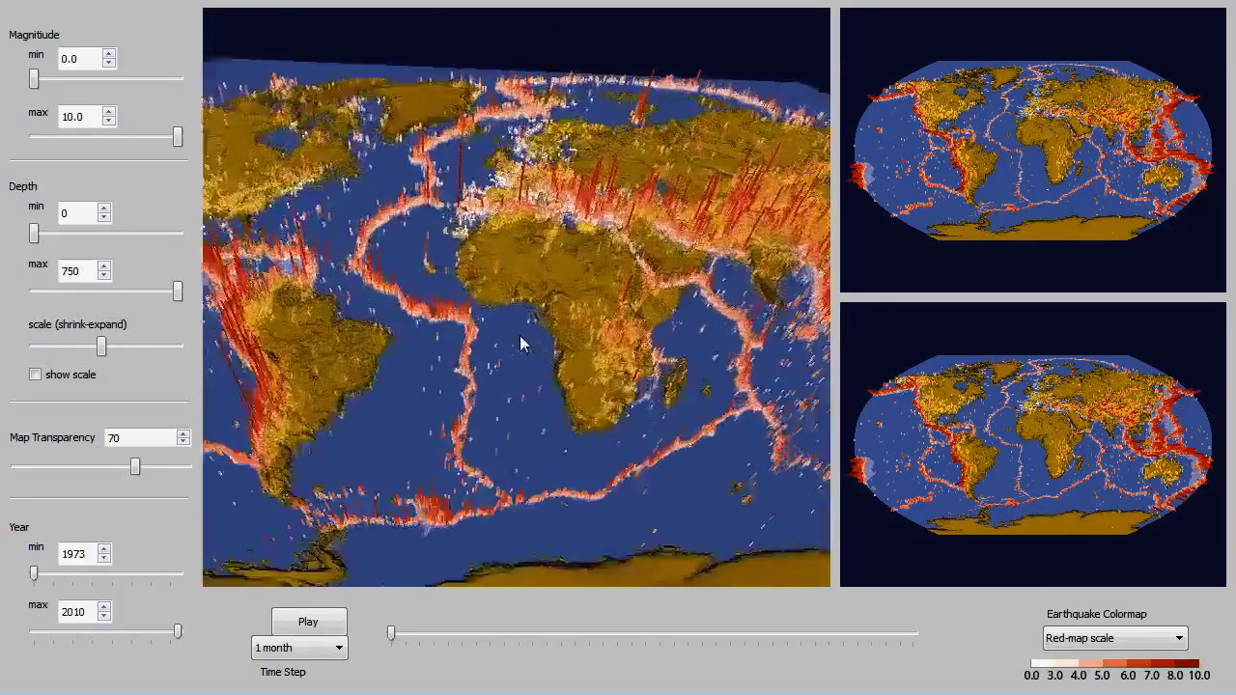
left_click_drag(420, 353, 667, 430)
left_click_drag(565, 513, 554, 450)
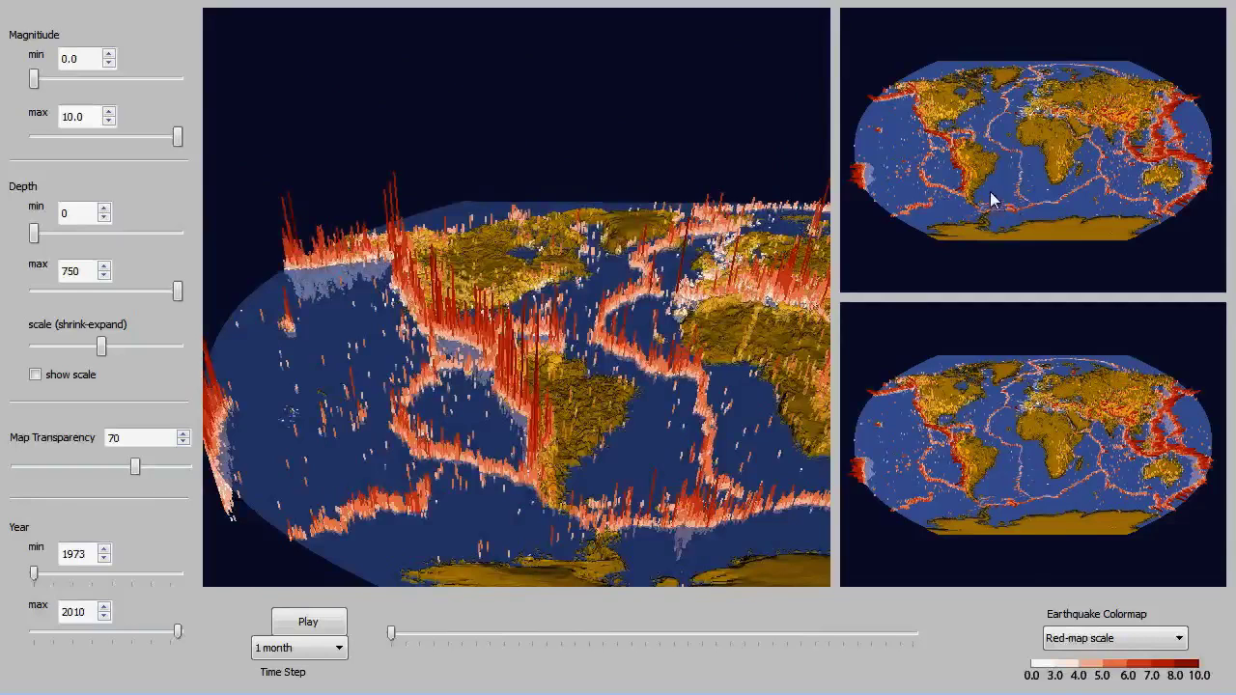
left_click_drag(989, 191, 1011, 154)
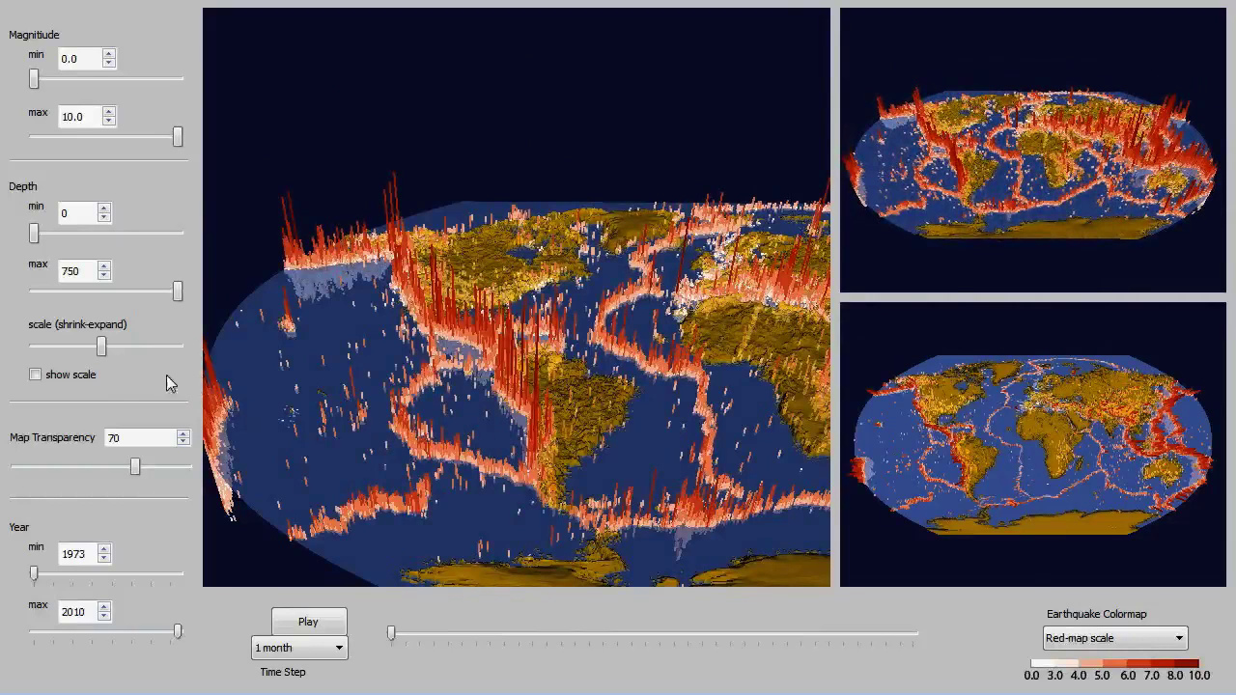
Set the map transparency to 40 and bring the whole world back into the main view
left_click_drag(135, 466, 183, 469)
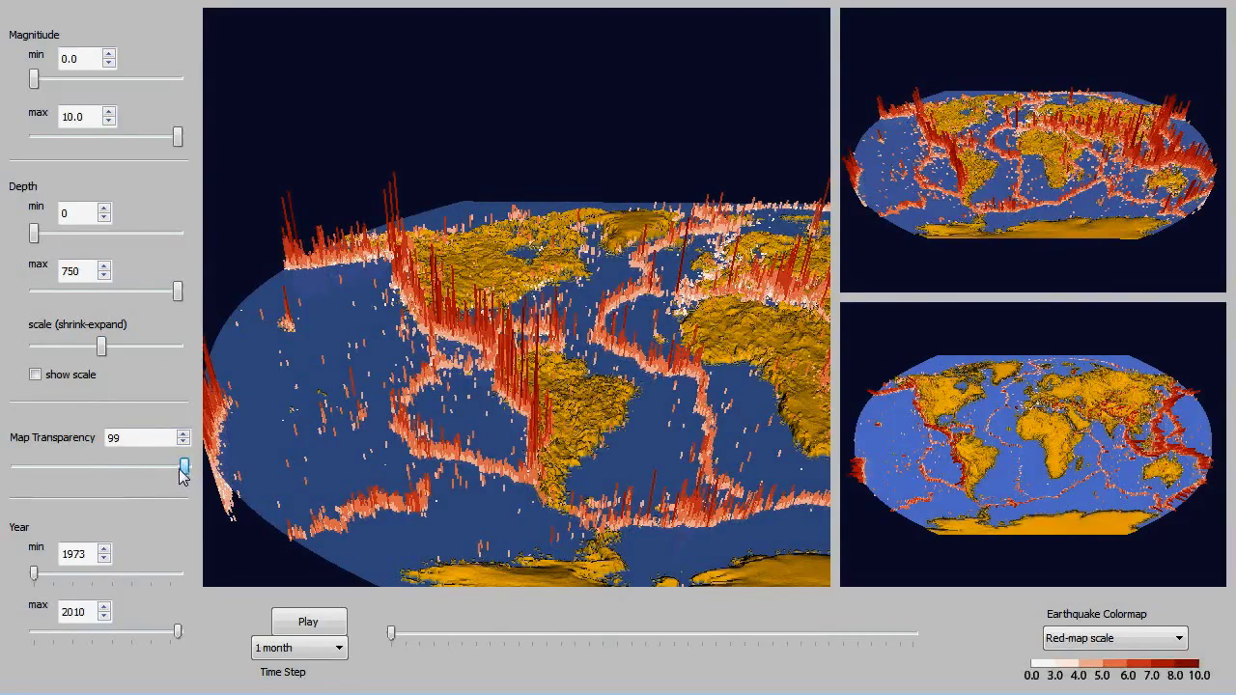
left_click_drag(184, 477, 86, 469)
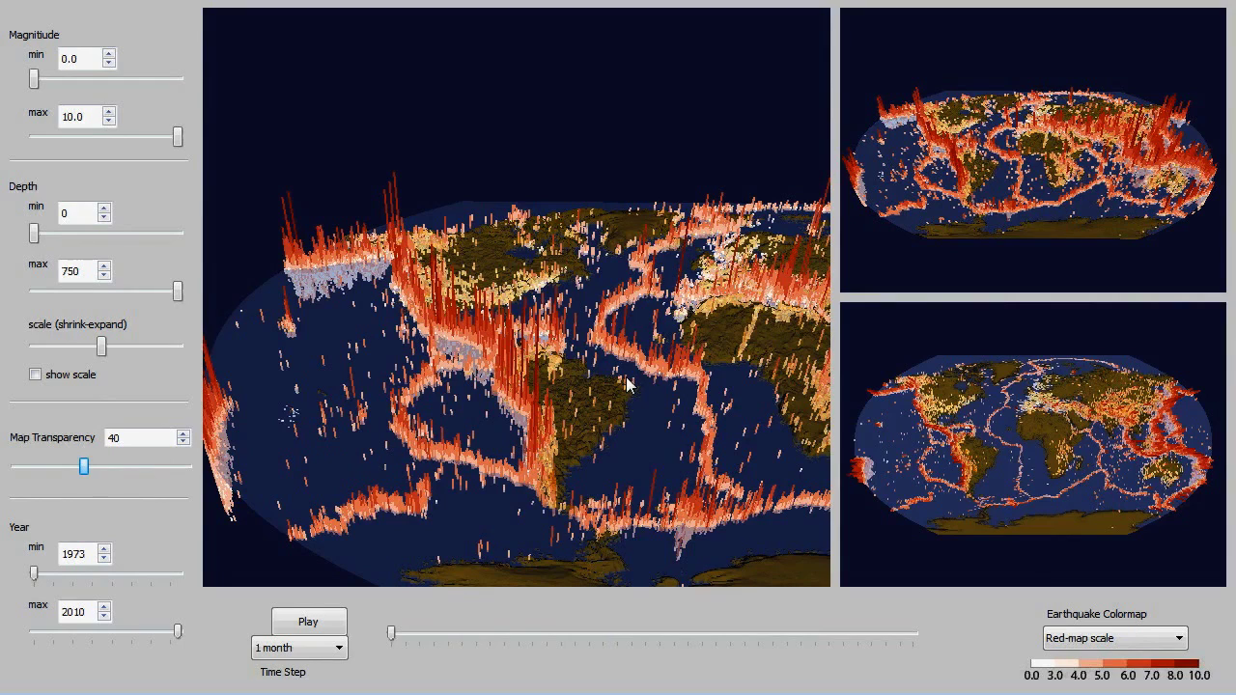
scroll(625, 383, "down", 4)
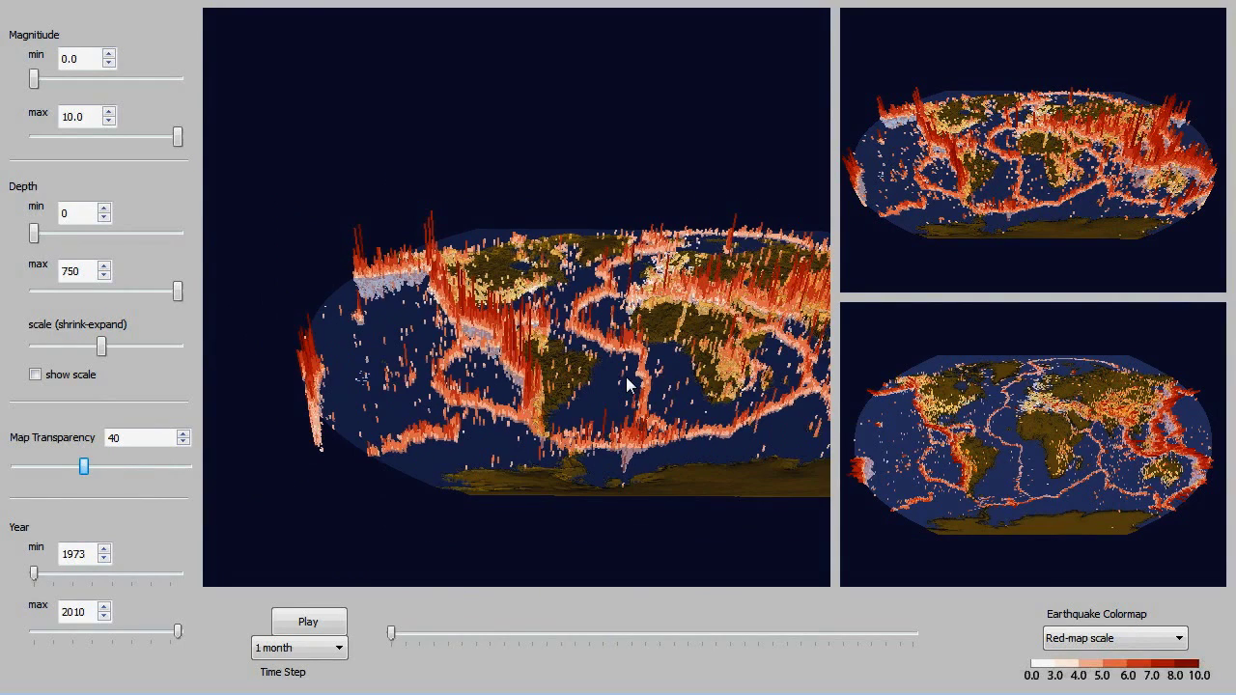
left_click_drag(691, 379, 552, 334)
scroll(552, 334, "down", 1)
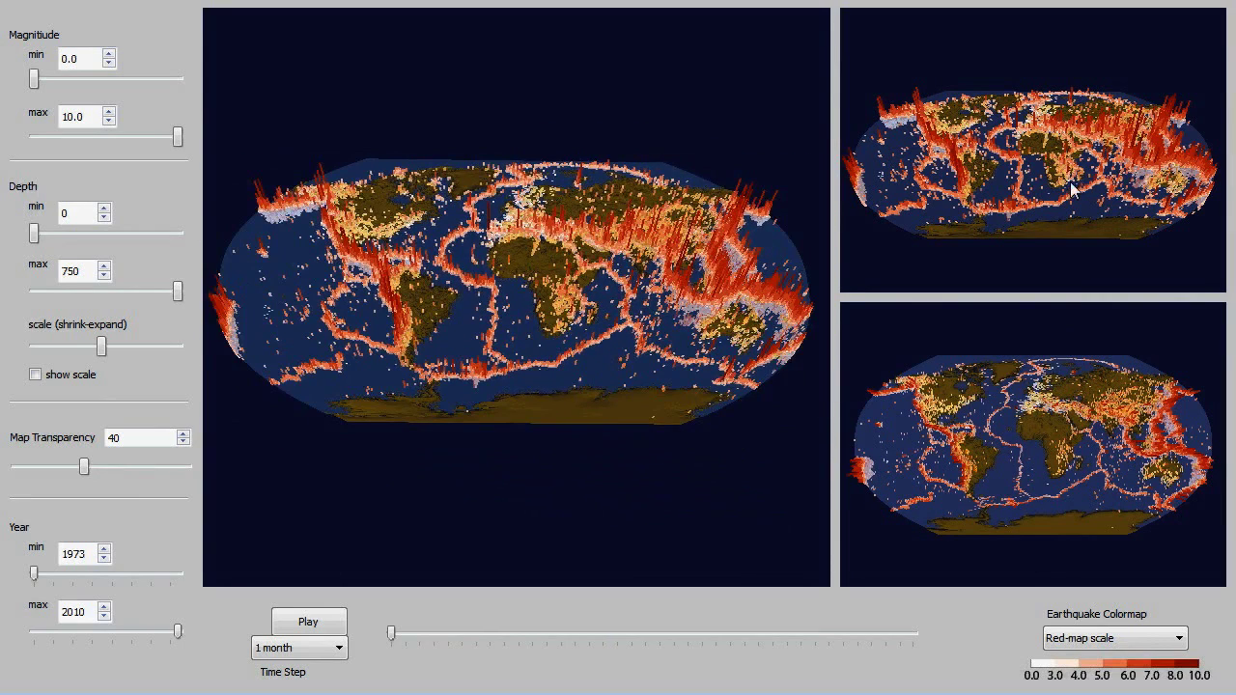
Zoom the upper secondary map in on the Americas and Atlantic, and the lower one on East Asia and Australia
scroll(1047, 186, "up", 5)
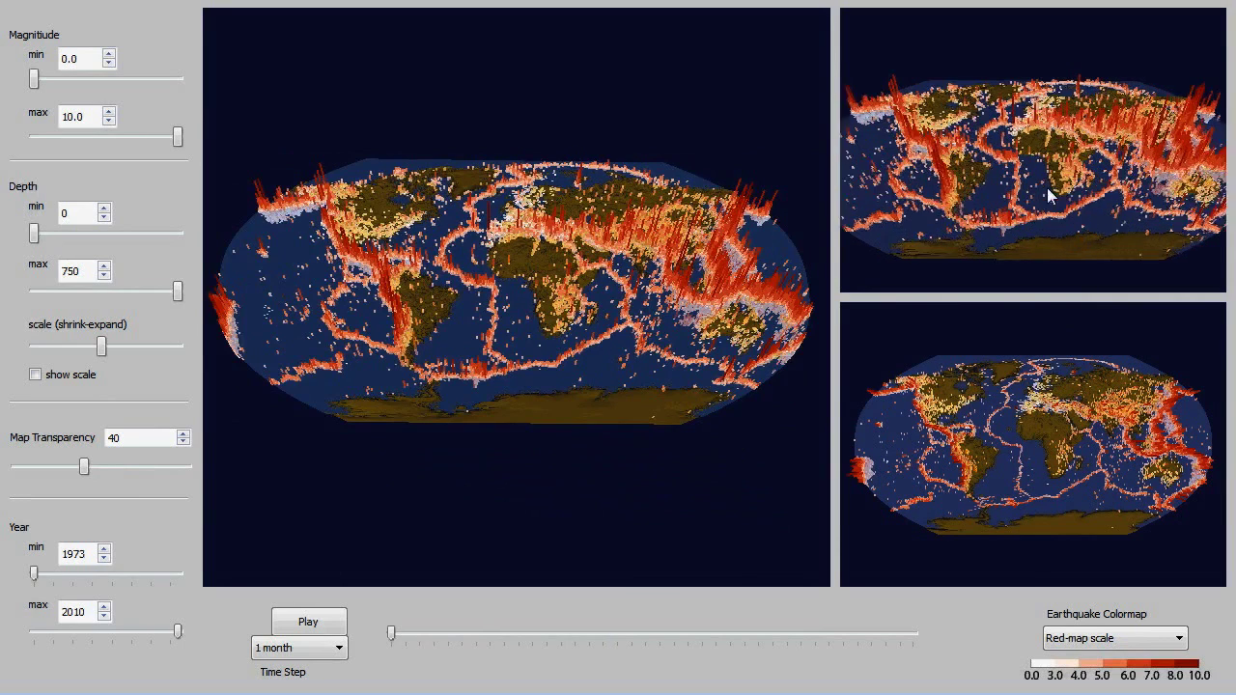
left_click_drag(962, 183, 960, 208)
left_click_drag(1089, 143, 1100, 175)
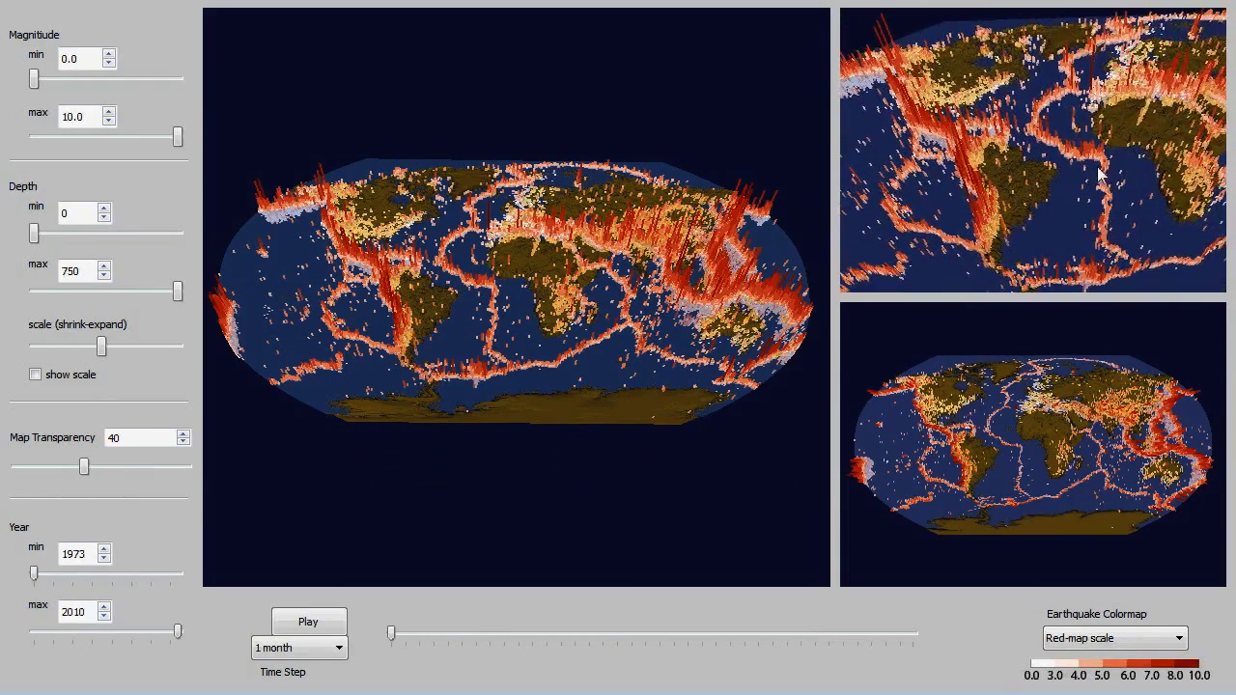
left_click_drag(949, 266, 943, 245)
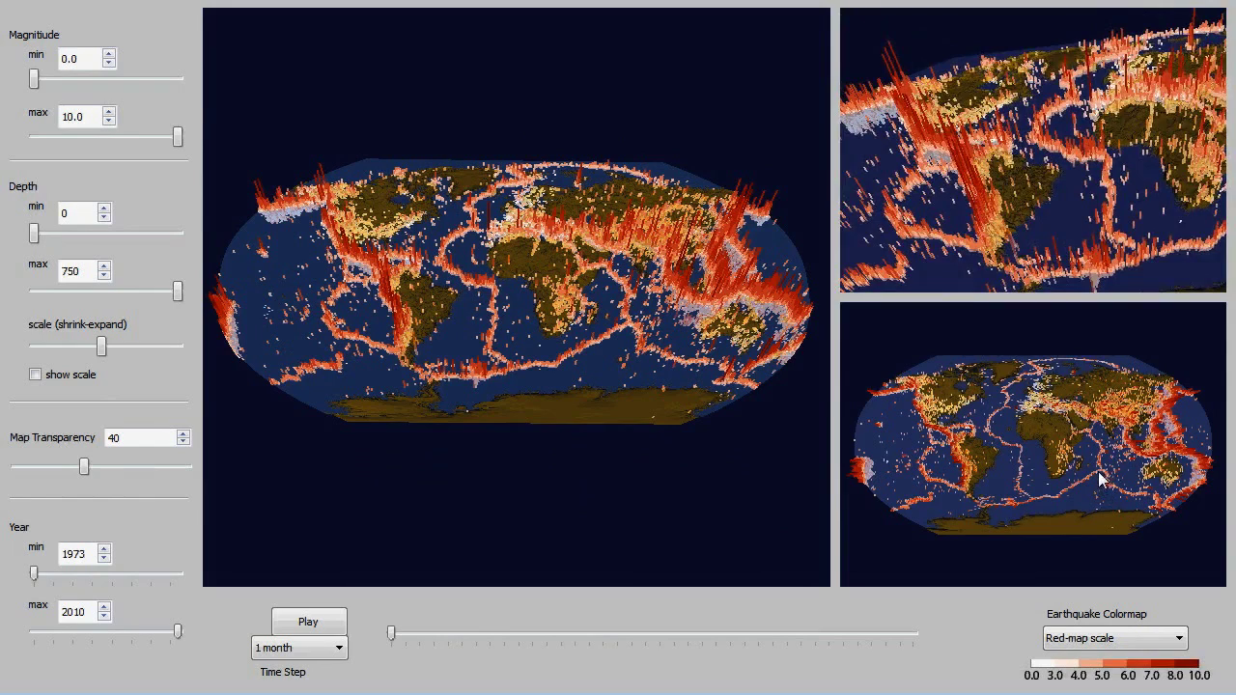
left_click_drag(1101, 478, 1211, 459)
scroll(1112, 436, "up", 5)
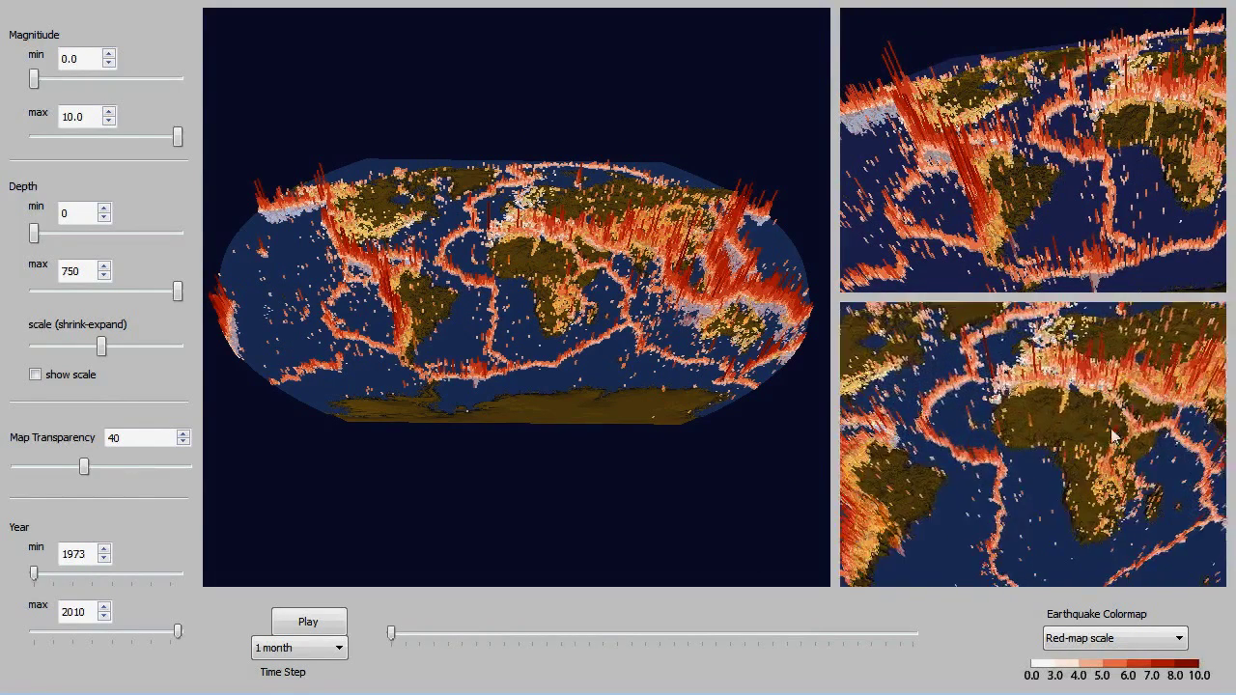
left_click_drag(1112, 436, 1042, 519)
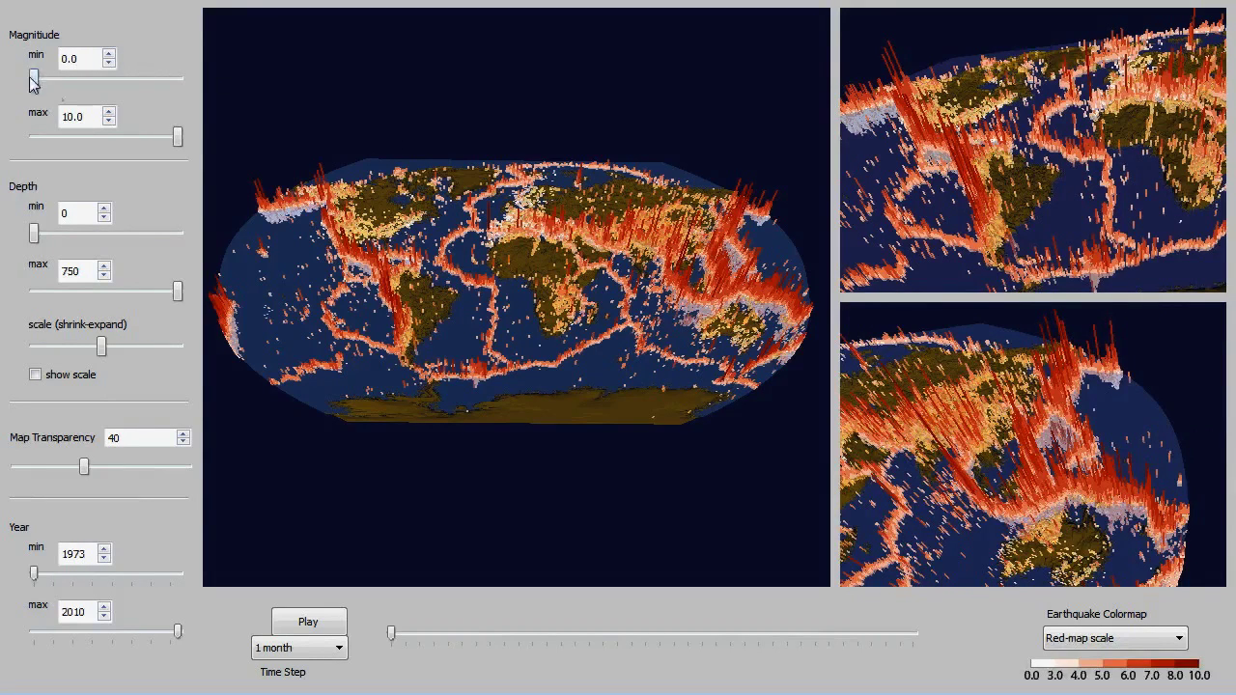
Try limiting the earthquake magnitude range to 3.5–6.5, and restore it to 0.0–10.0
left_click_drag(178, 136, 133, 154)
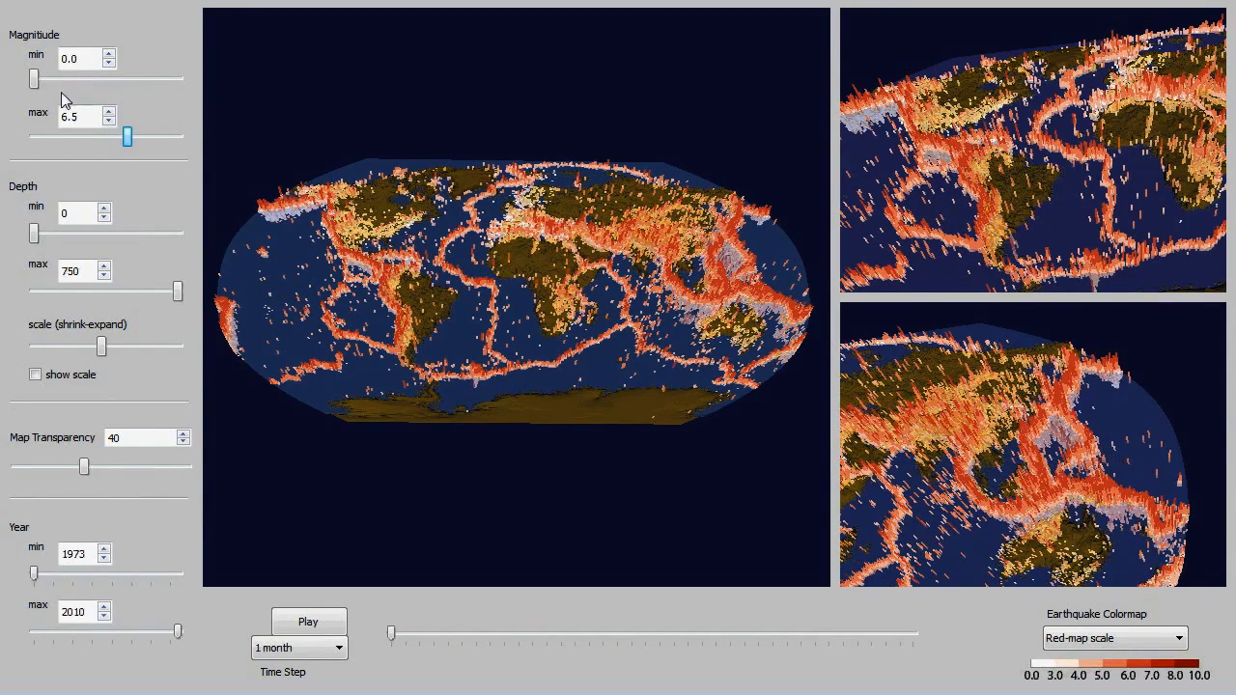
left_click_drag(34, 84, 87, 88)
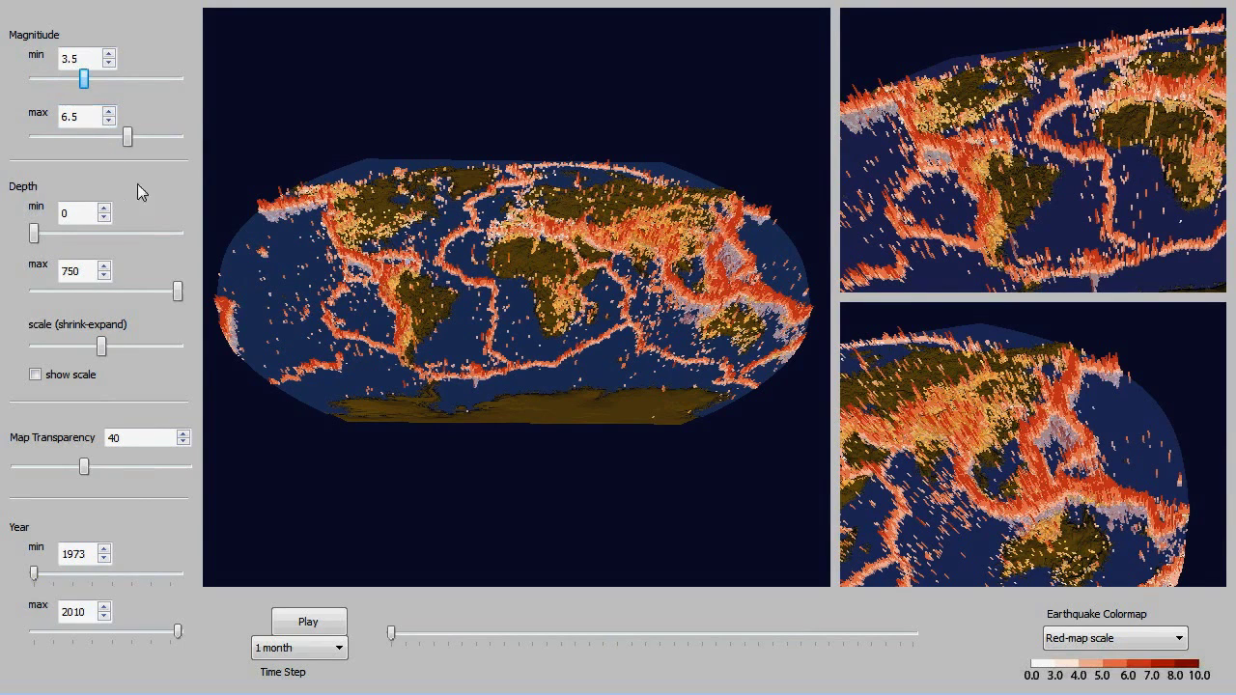
left_click_drag(85, 81, 35, 85)
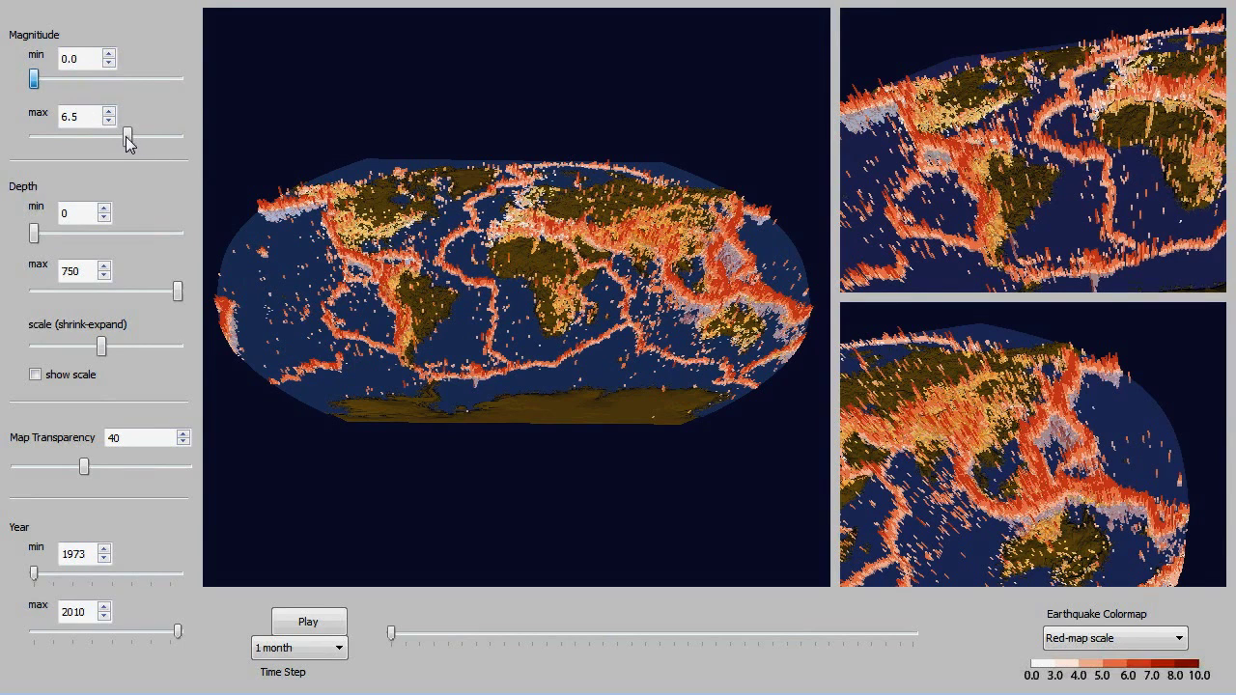
left_click_drag(127, 137, 181, 138)
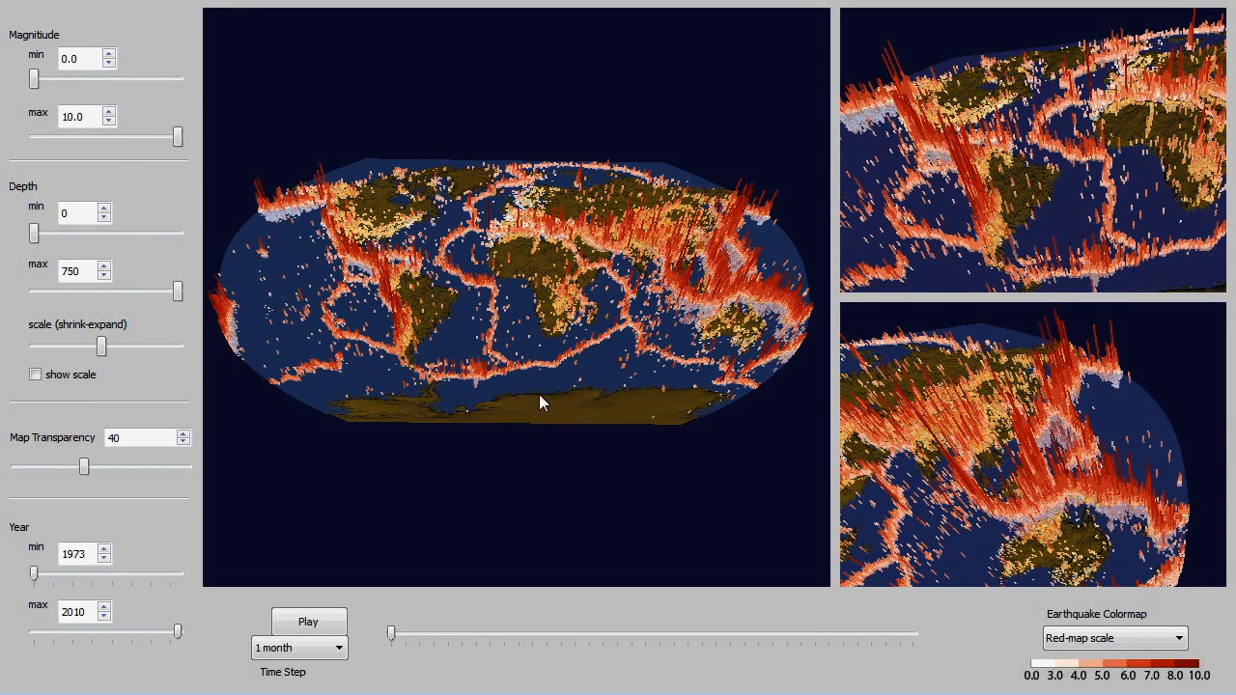
Turn the main map edge-on with the depth scale shown, and fit the whole world in the upper secondary map
left_click_drag(540, 381, 529, 186)
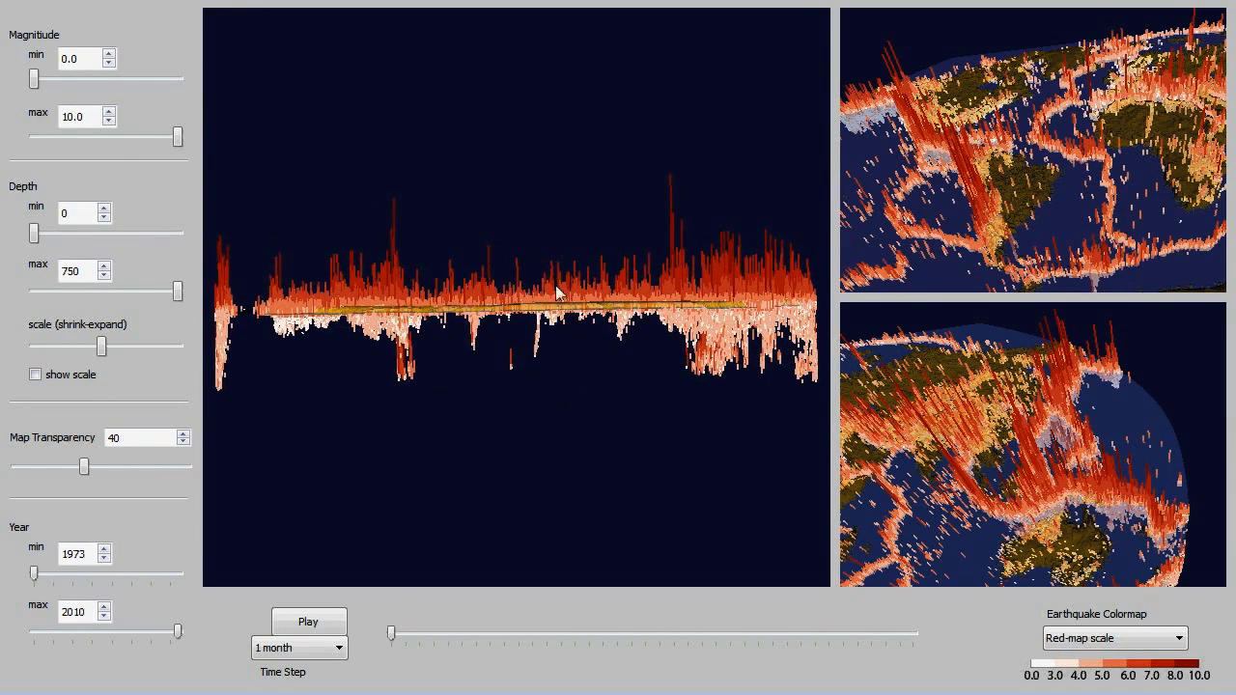
scroll(562, 320, "down", 2)
scroll(557, 319, "down", 1)
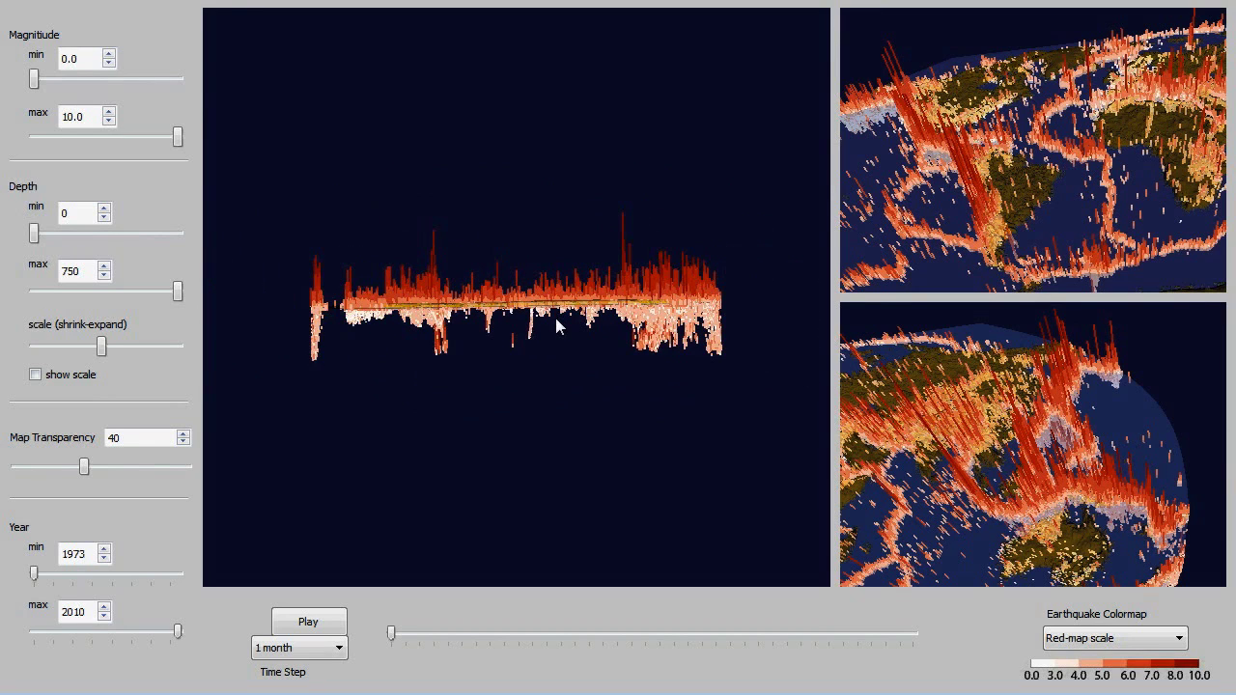
scroll(569, 329, "up", 1)
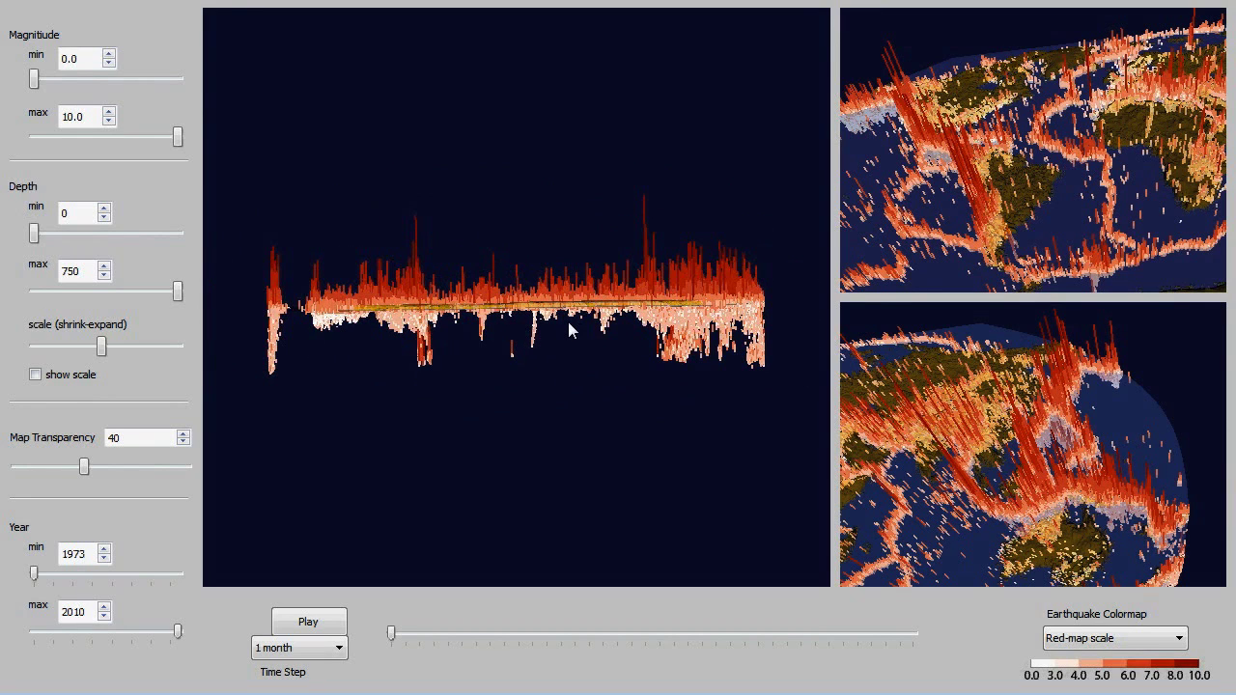
middle_click_drag(567, 322, 538, 287)
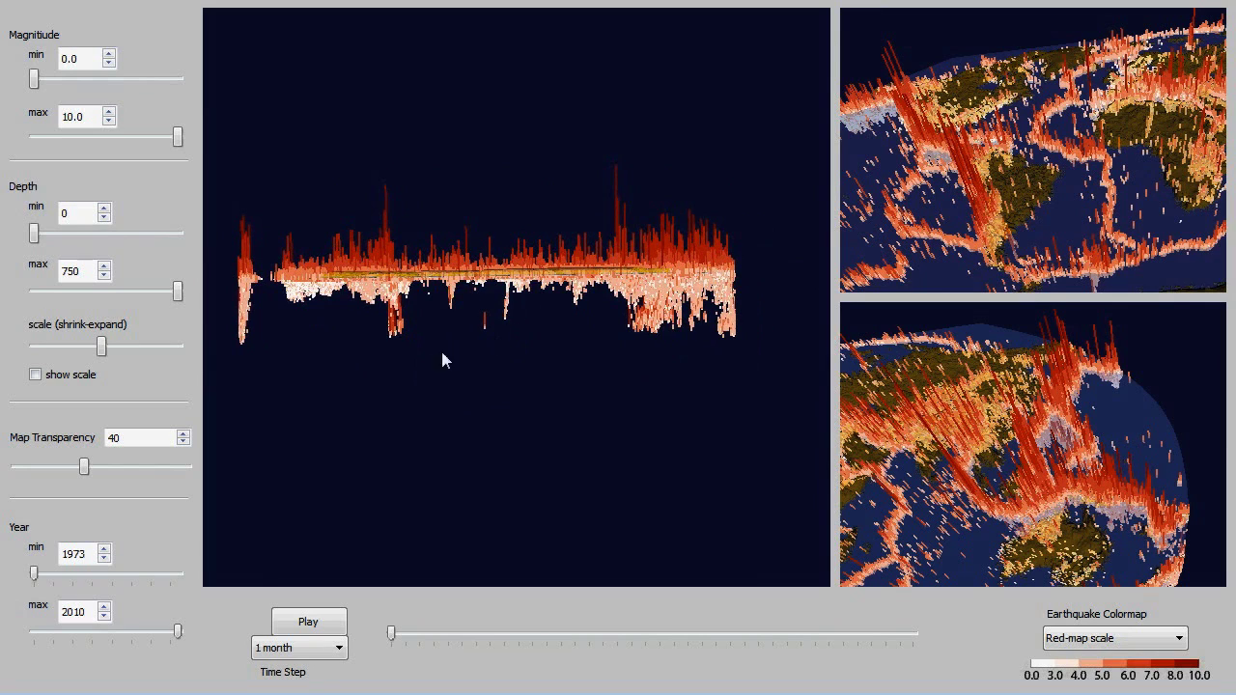
left_click(36, 376)
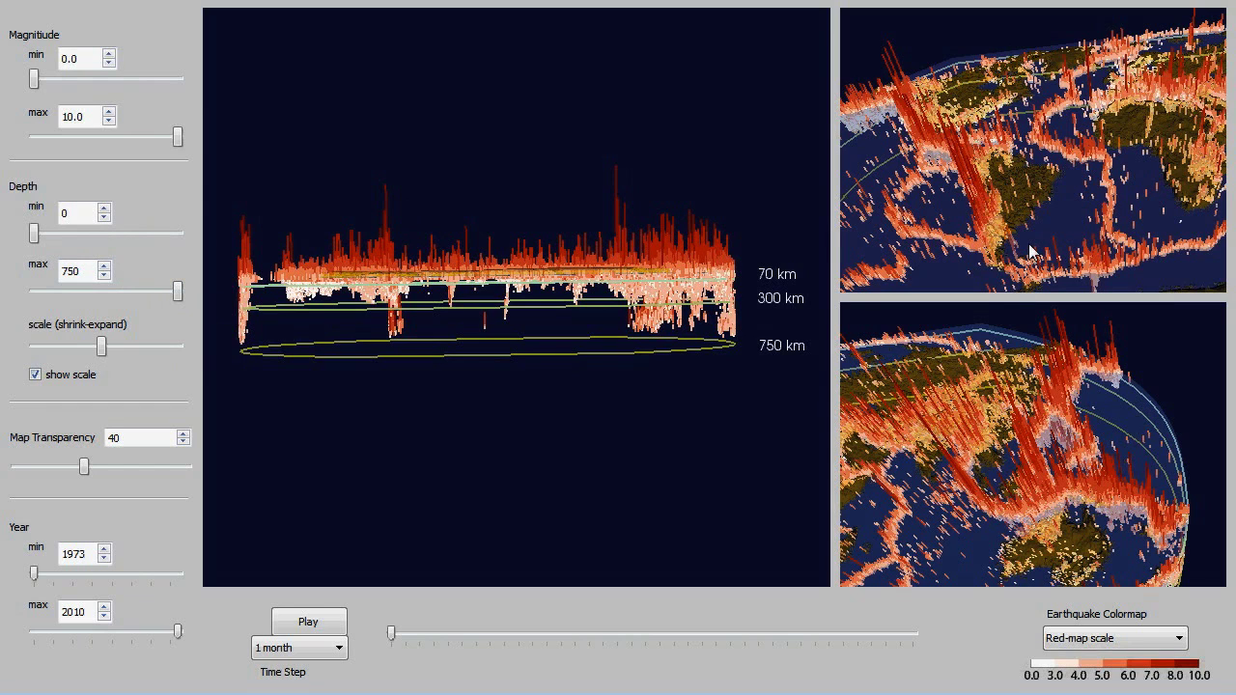
left_click_drag(1029, 251, 1029, 247)
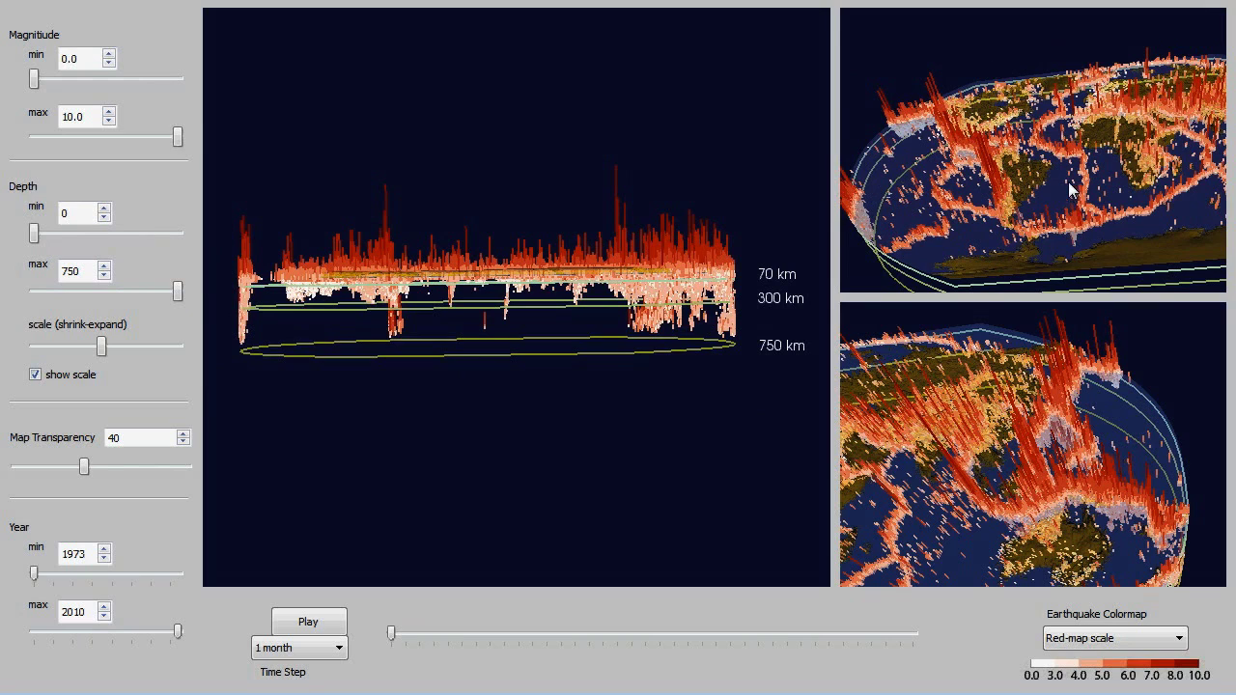
left_click_drag(1071, 197, 1000, 209)
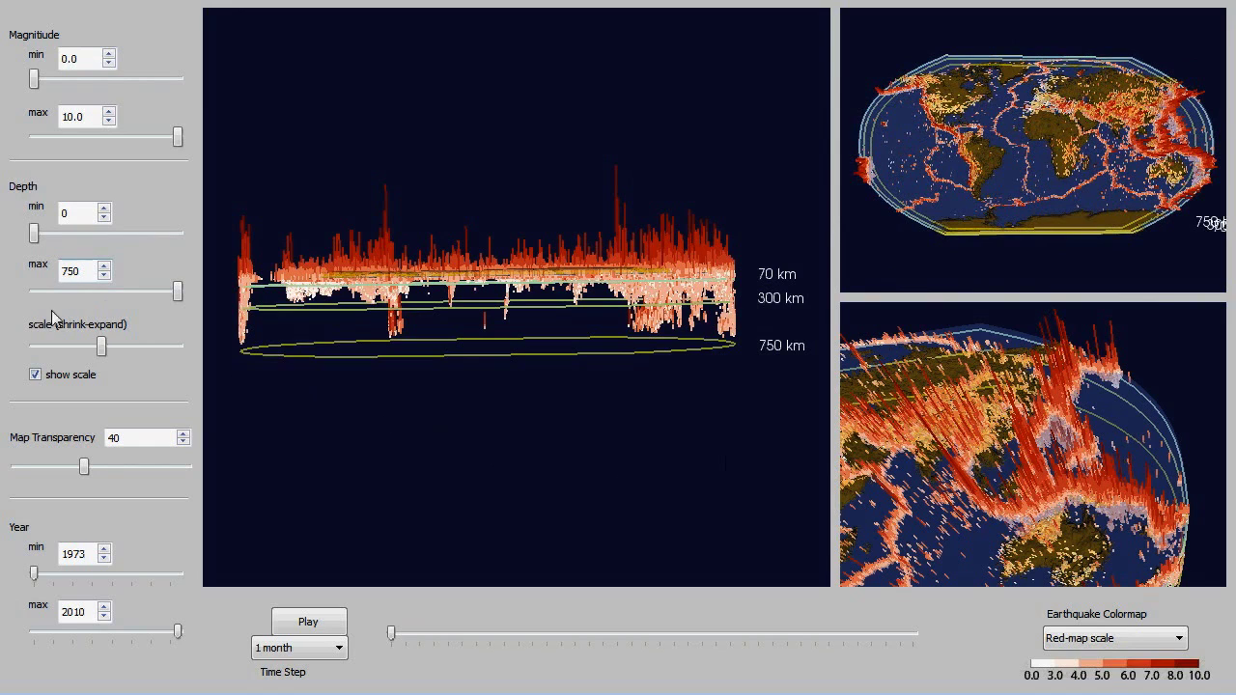
Try filtering earthquakes to depths of 70–750, 300–750 and 0–70, and restore the 0–750 range
left_click_drag(35, 236, 50, 236)
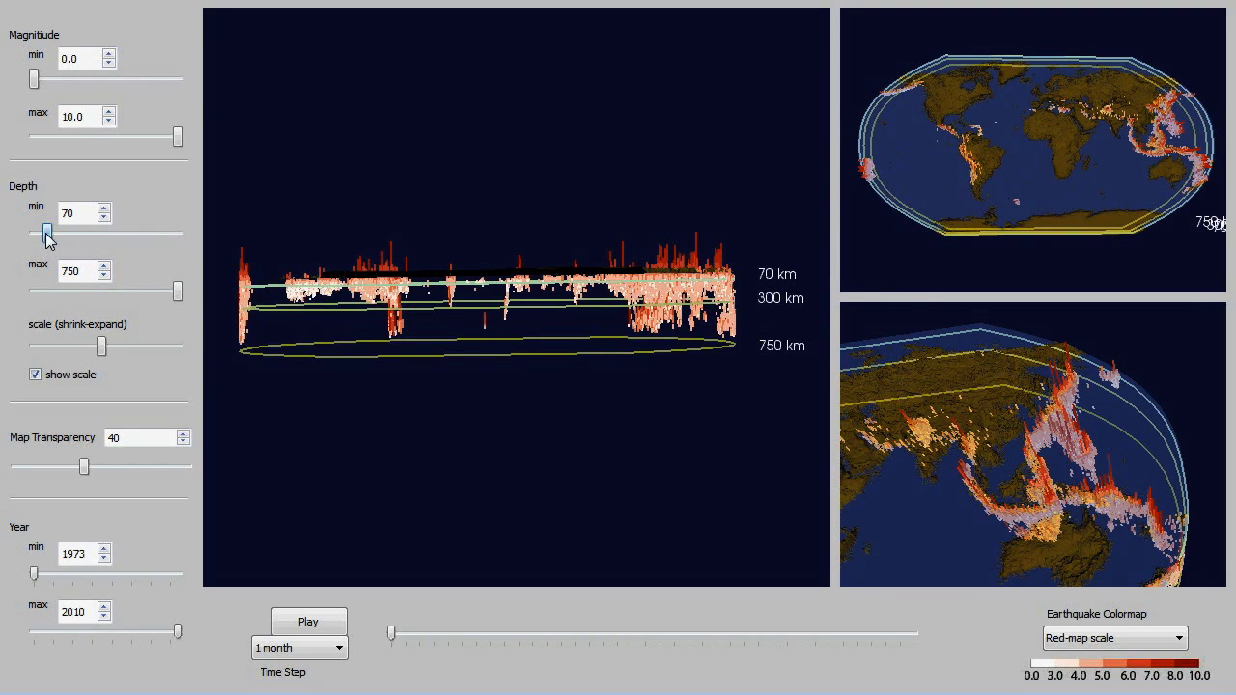
left_click_drag(47, 236, 94, 238)
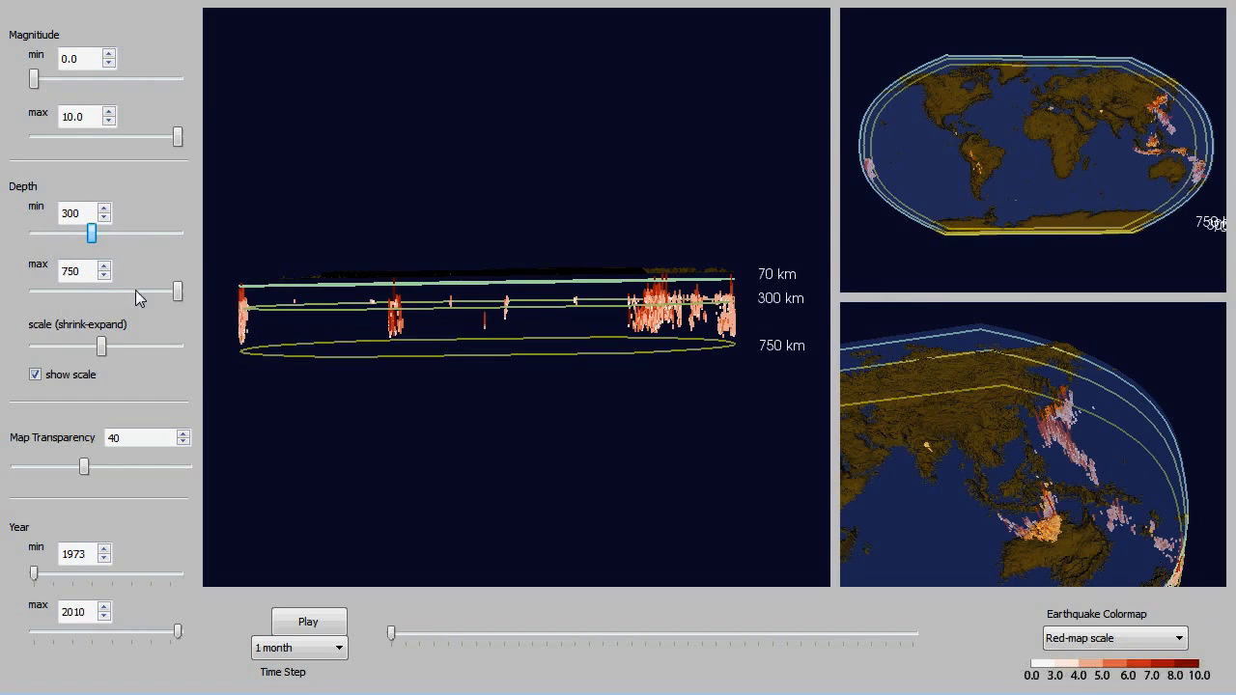
left_click_drag(176, 296, 46, 297)
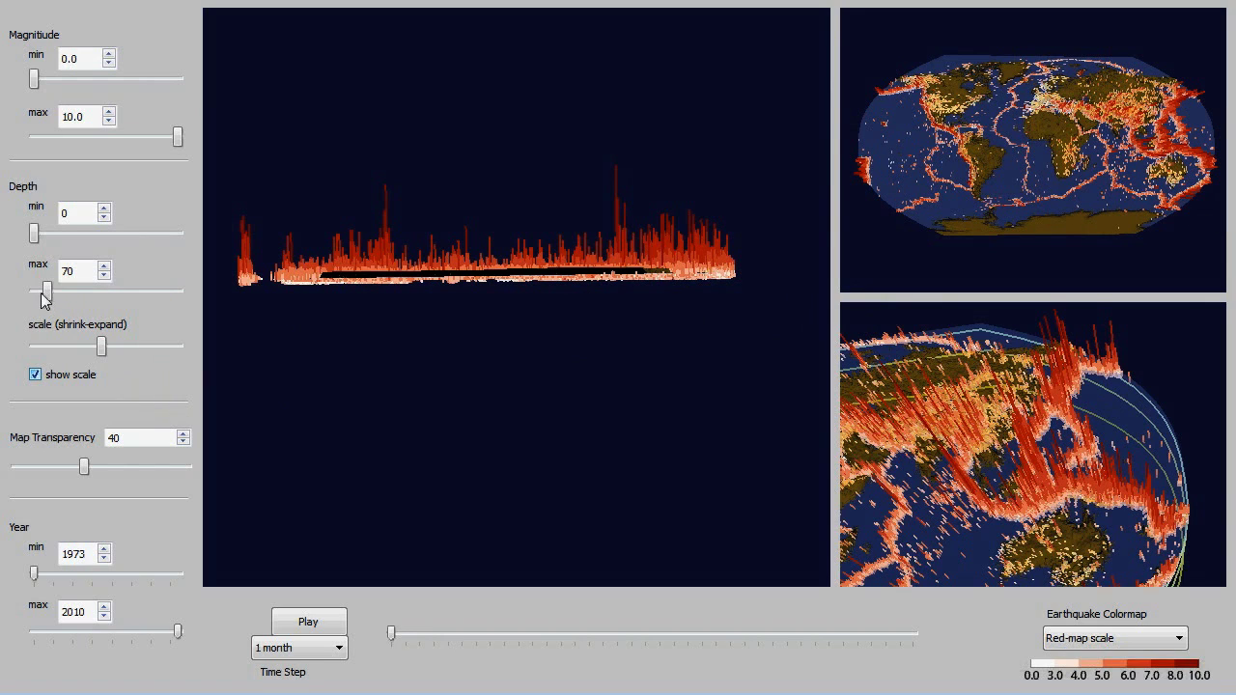
left_click_drag(49, 299, 179, 304)
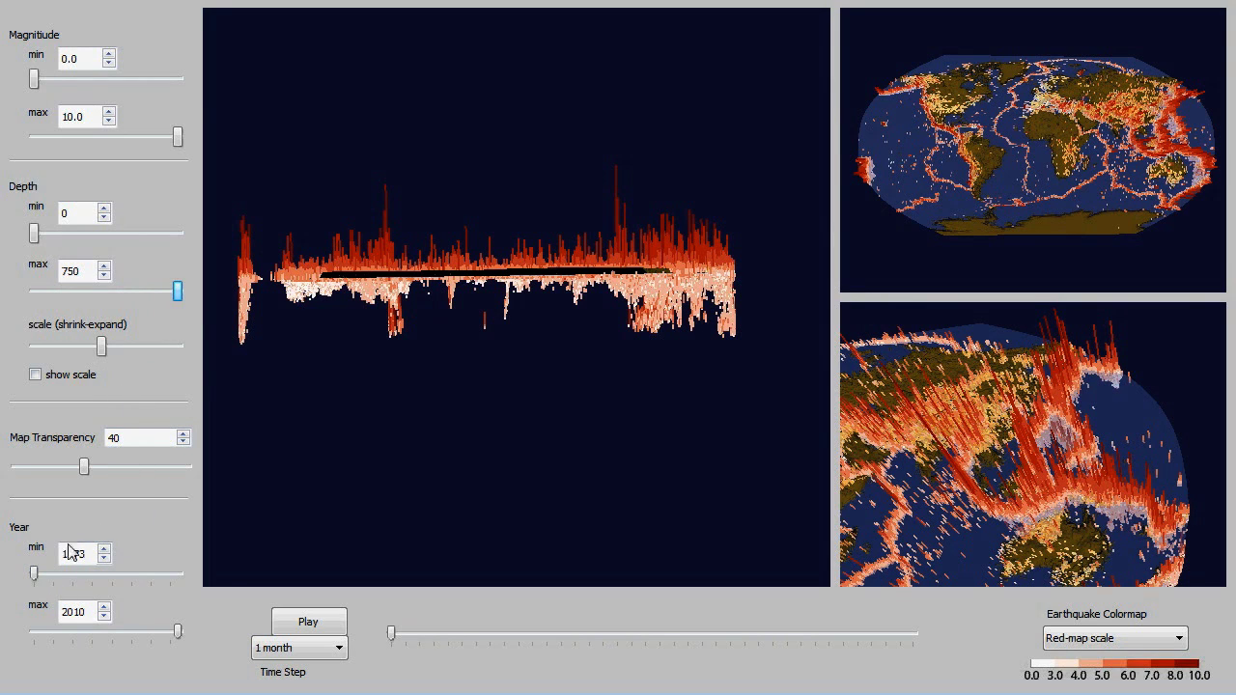
Limit the displayed earthquakes to the years 1995 to 2005 and tilt the main map back to reveal its surface
left_click_drag(34, 572, 110, 577)
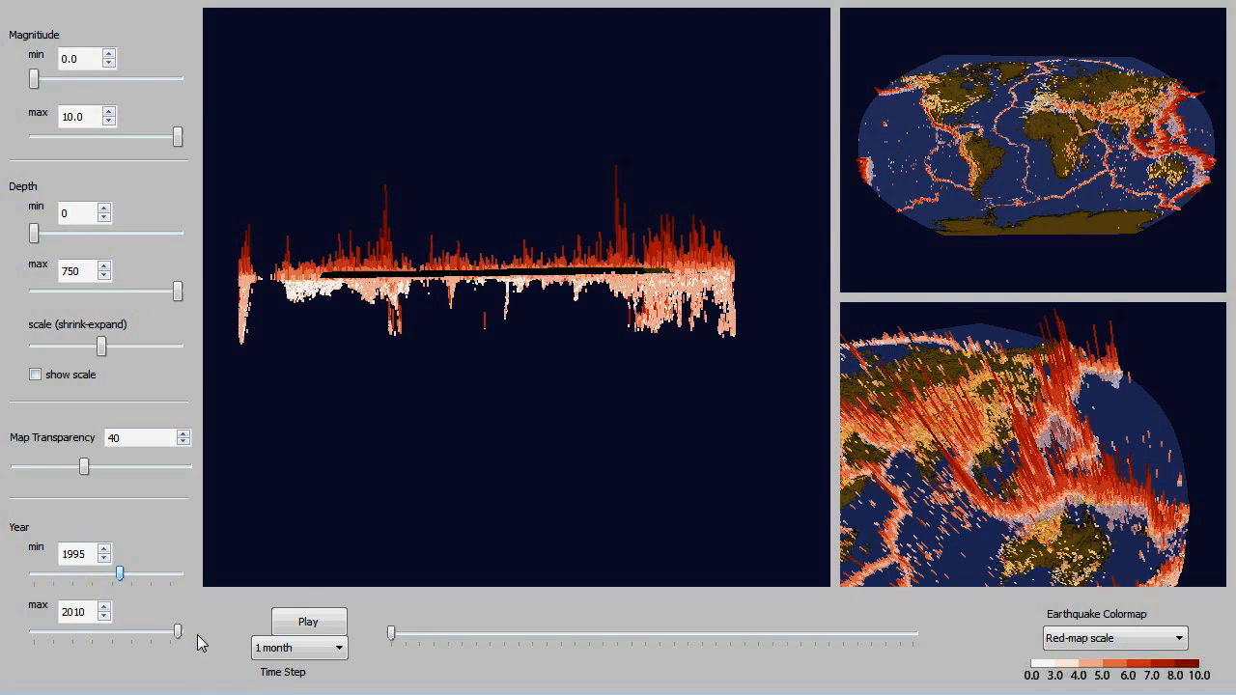
left_click_drag(177, 632, 161, 642)
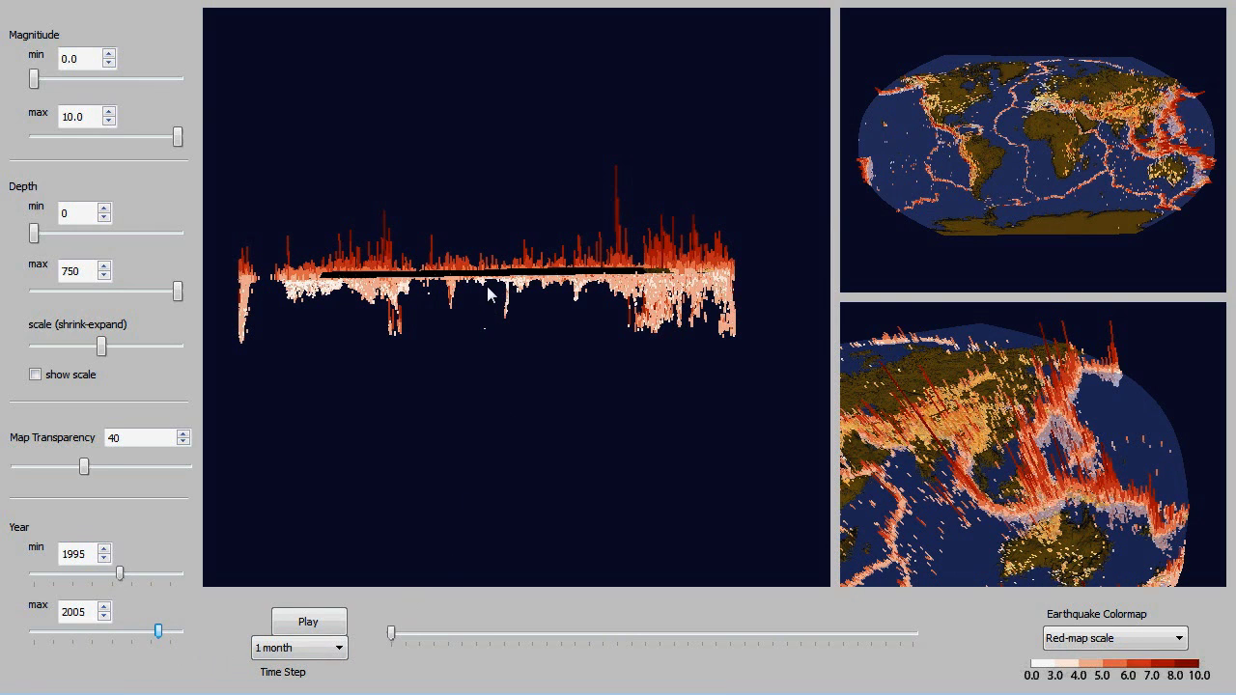
left_click_drag(484, 340, 480, 477)
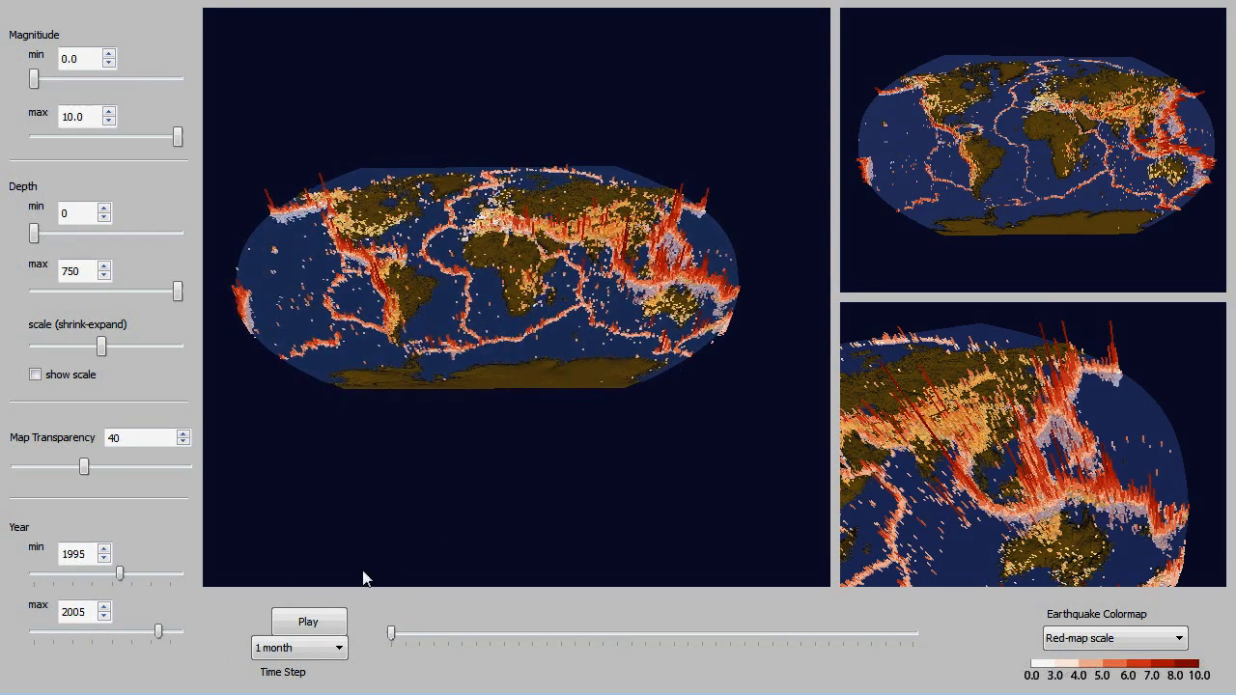
Play the earthquake animation with a time step of 1 month, view it from a lower angle, and stop it
left_click(338, 649)
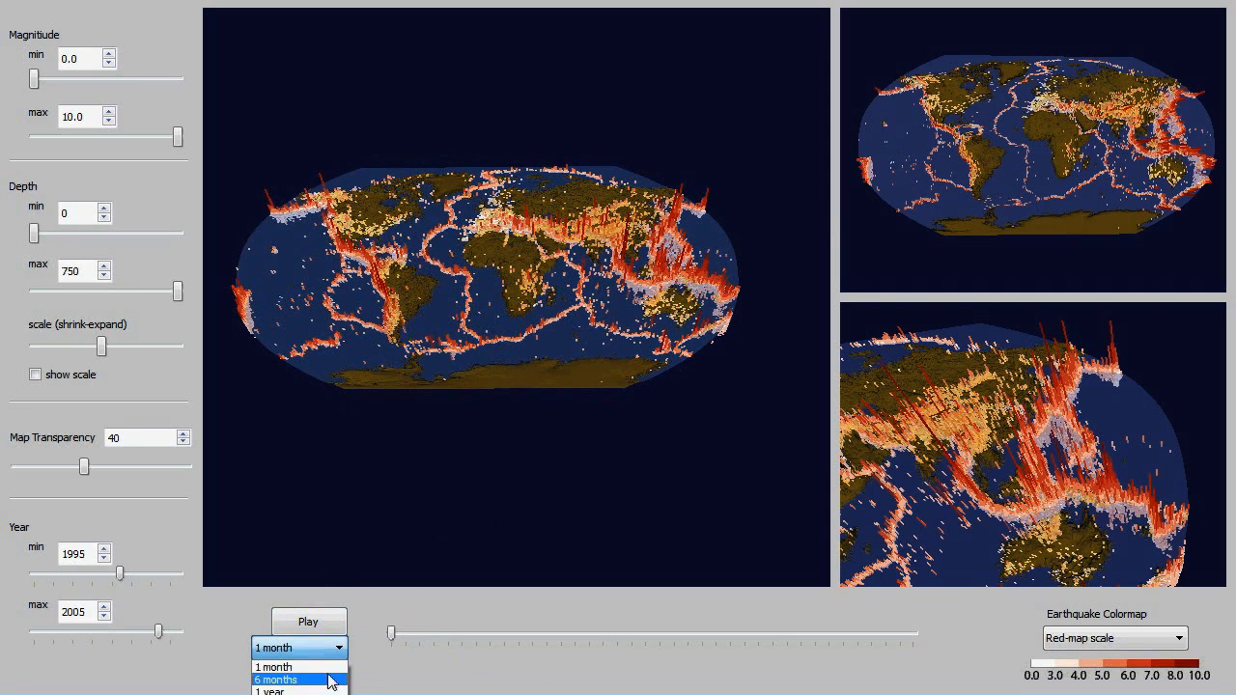
left_click(325, 667)
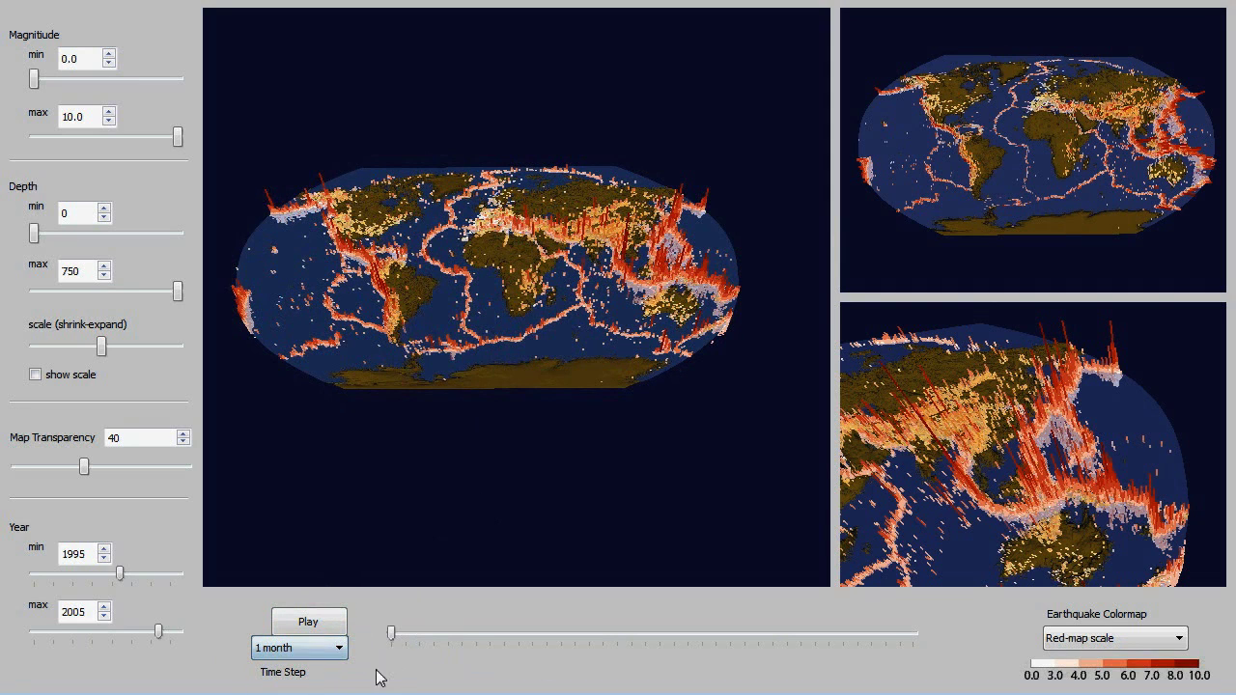
left_click(322, 623)
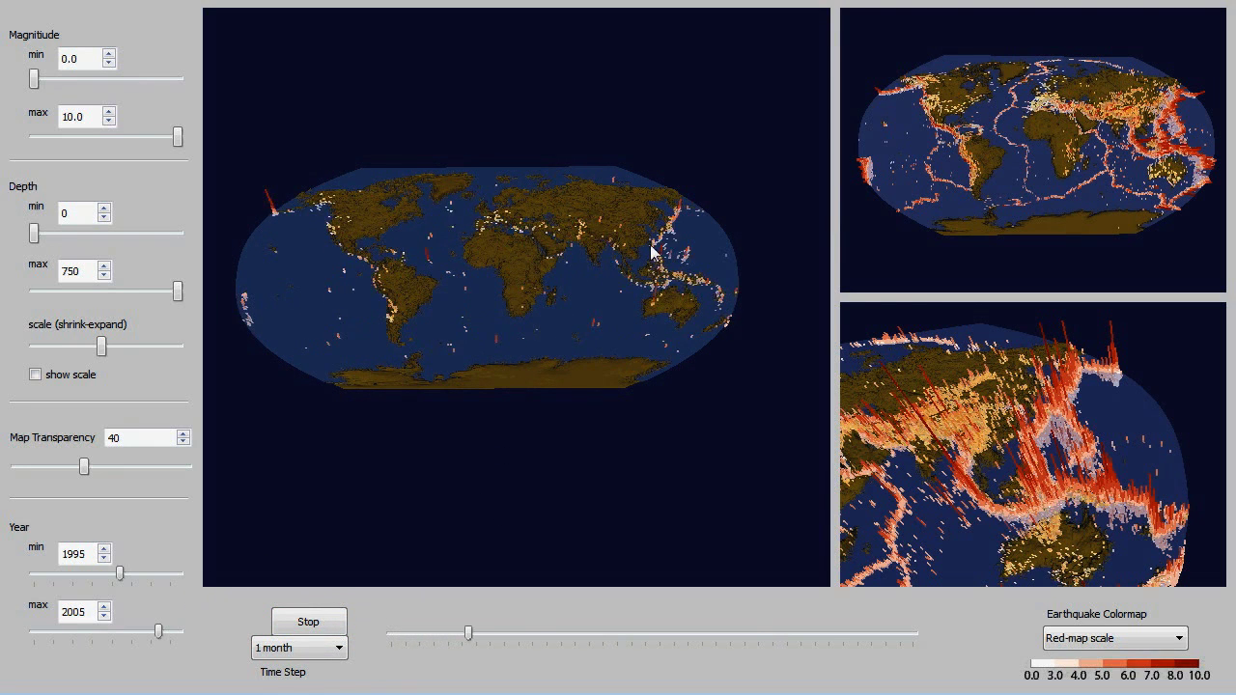
left_click_drag(525, 321, 524, 217)
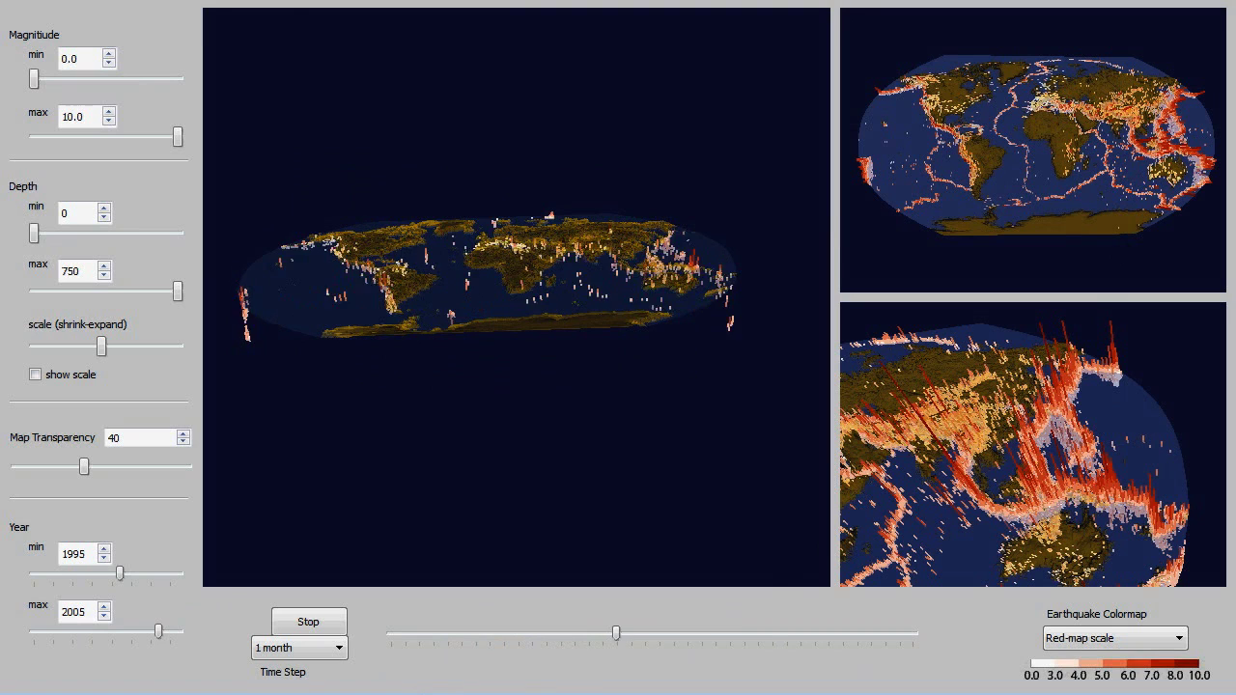
left_click(309, 622)
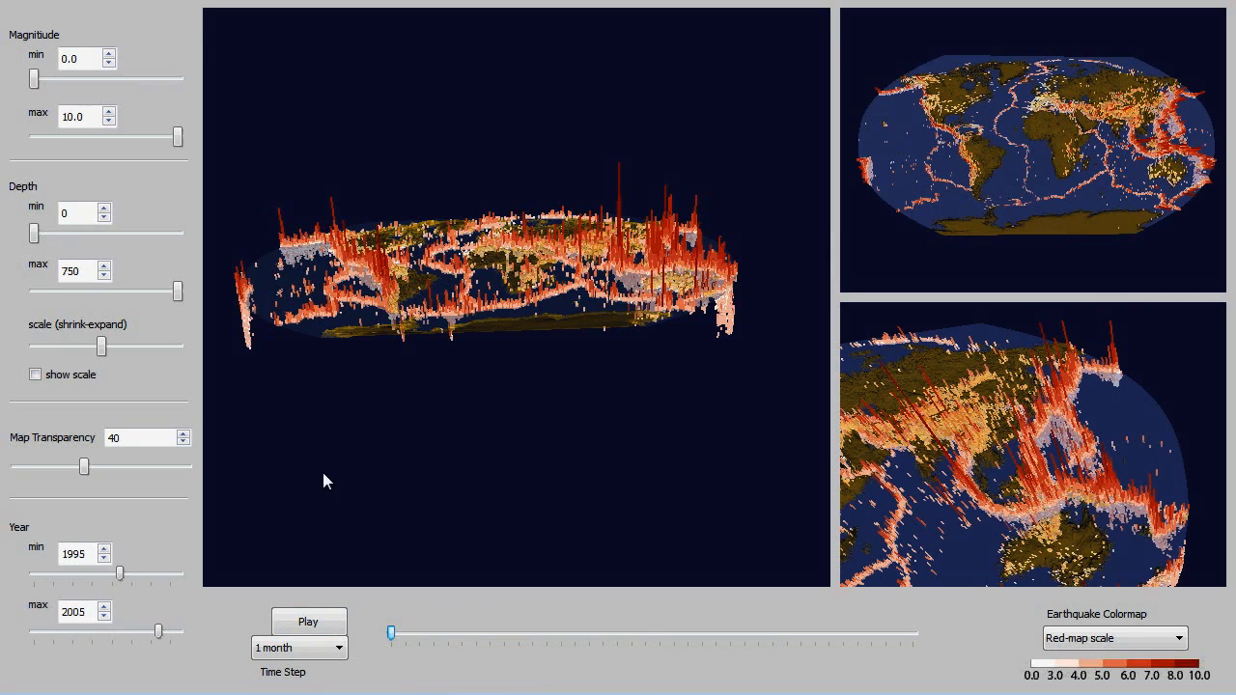
Tilt the main map toward a top-down view and play the earthquake animation from its start with a time step of 1 year
left_click_drag(482, 302, 472, 429)
left_click(336, 648)
left_click(289, 690)
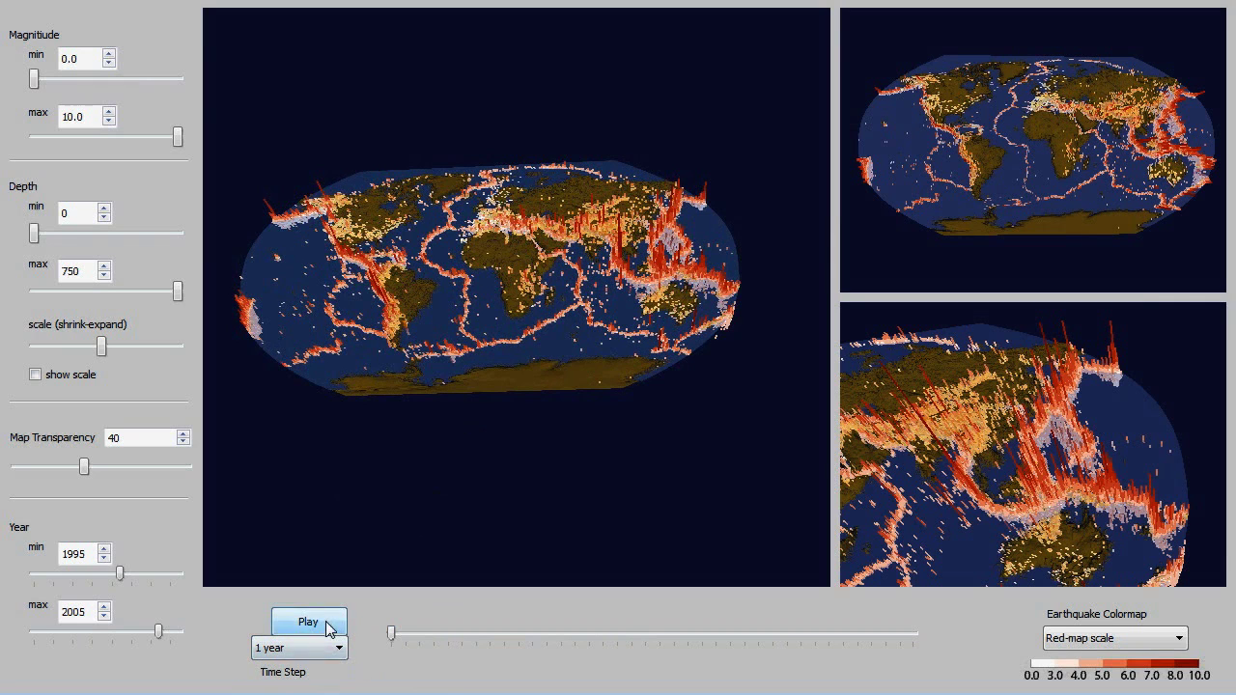
left_click(327, 623)
left_click(392, 634)
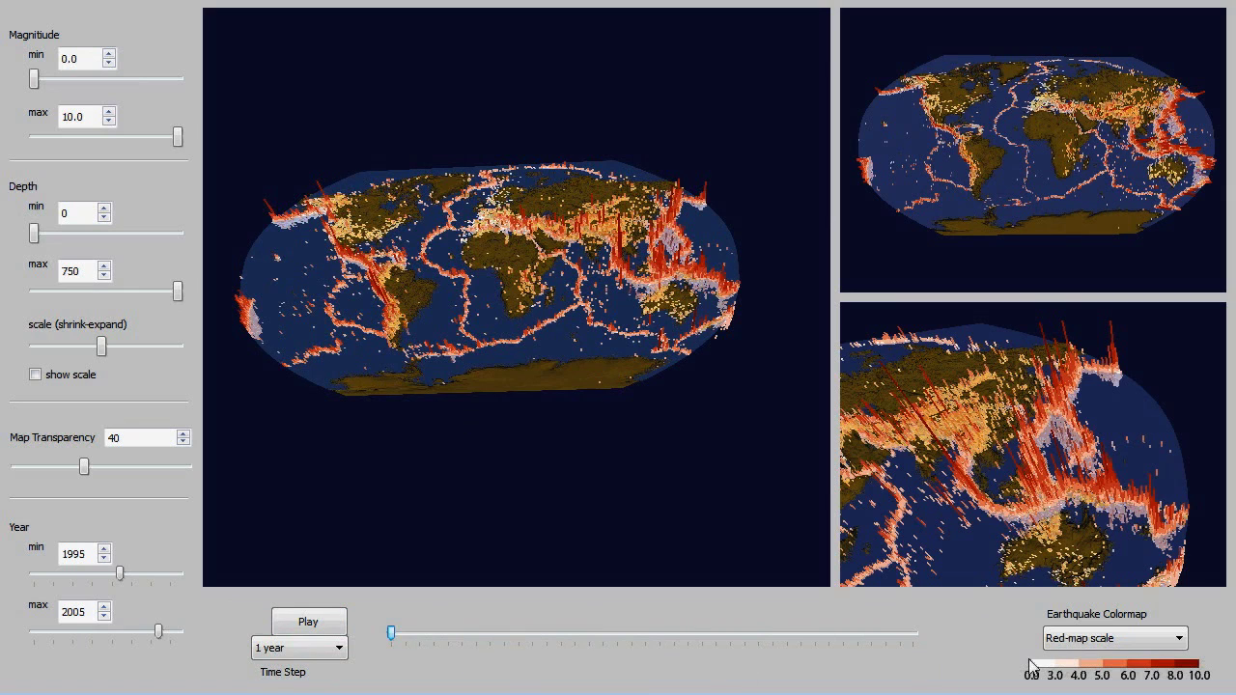
Change the earthquake colormap to Green-map scale, and switch it to Heatmap scale
left_click(1091, 639)
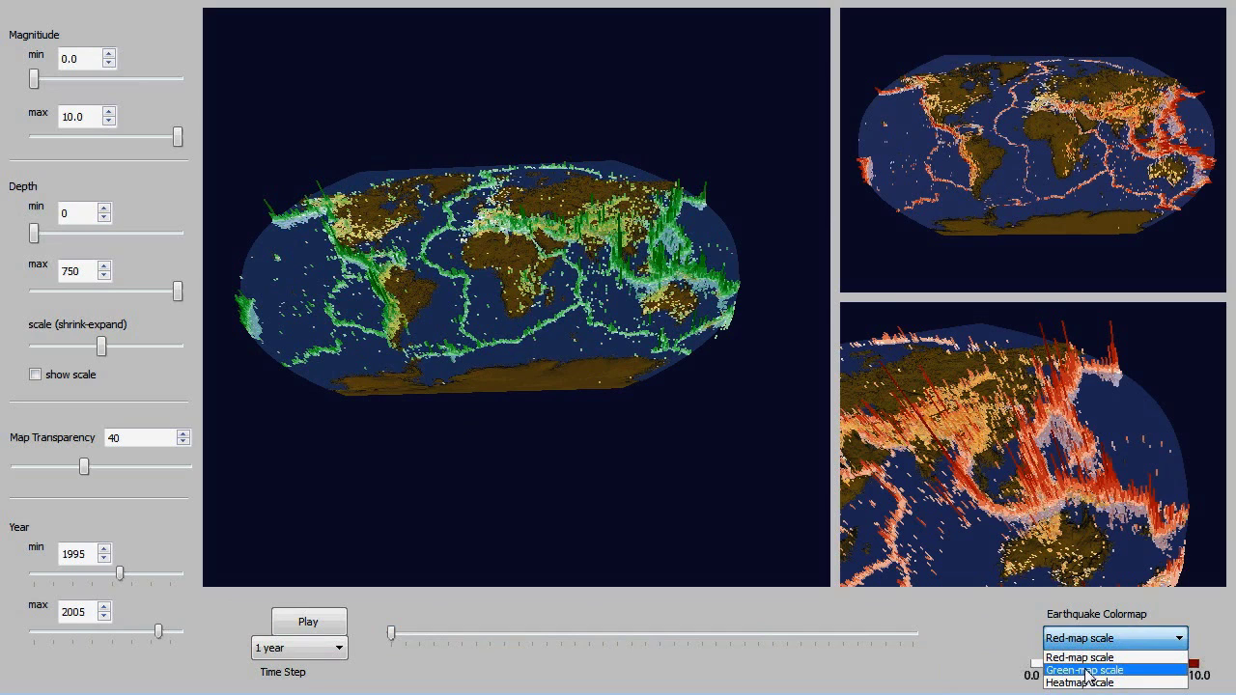
left_click(1077, 669)
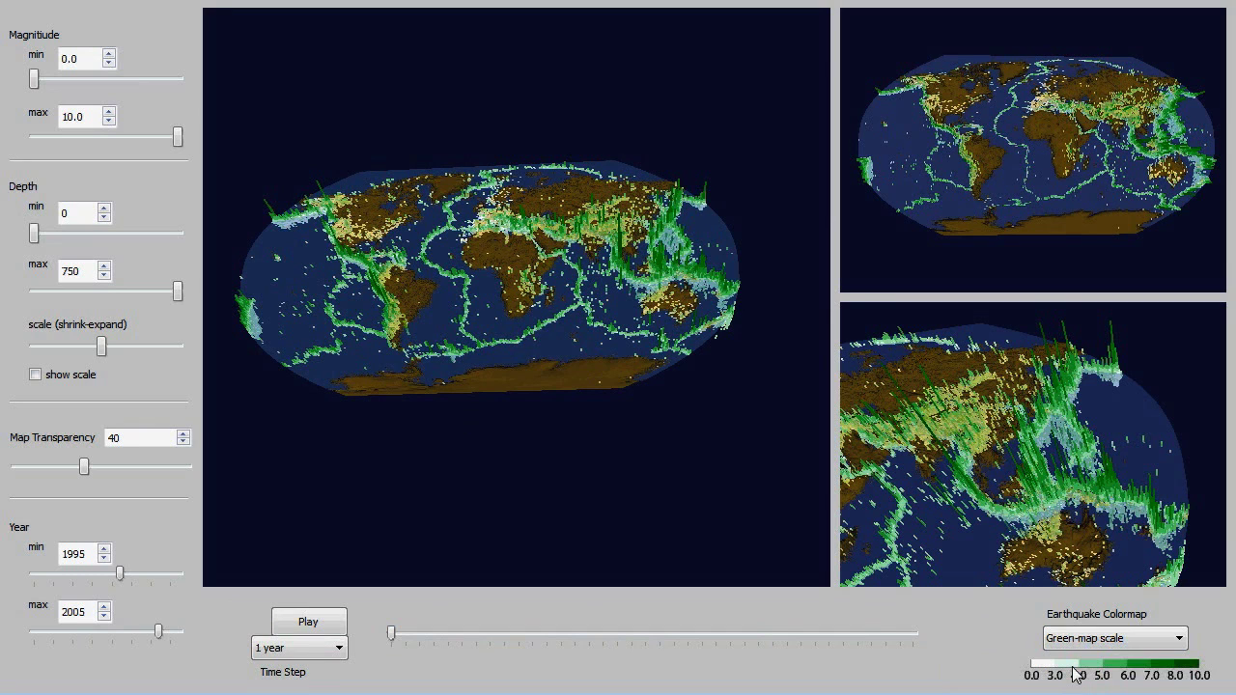
left_click(1130, 644)
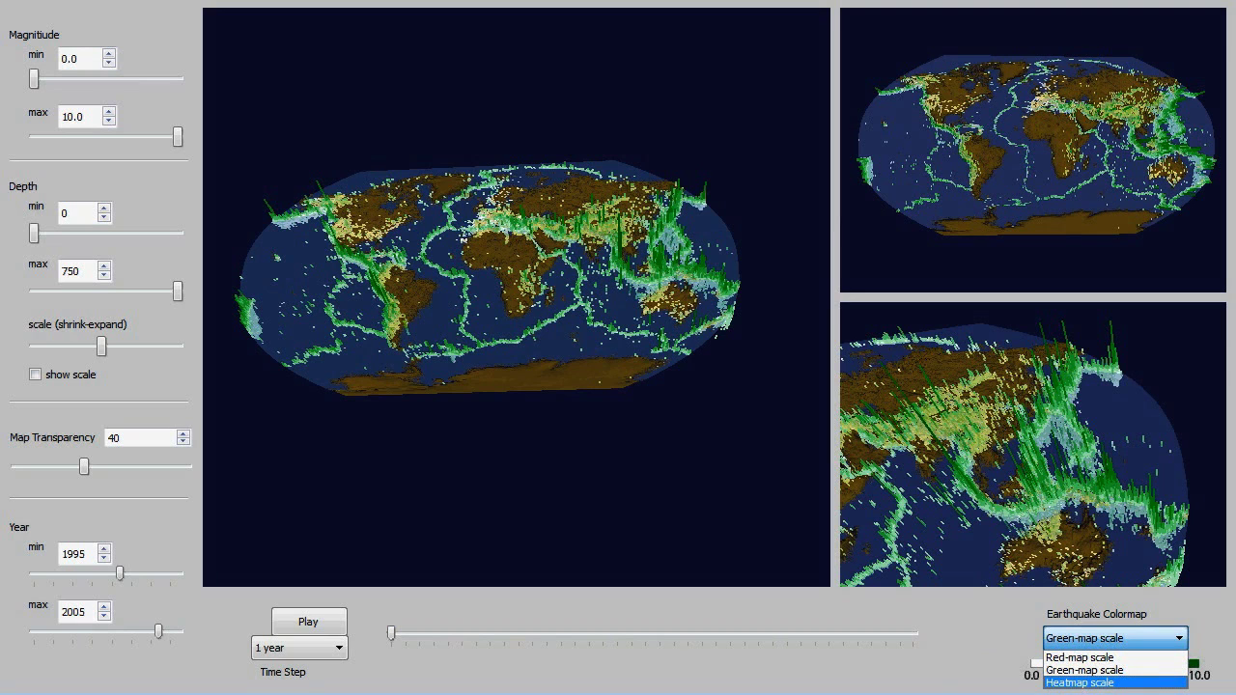
left_click(1079, 682)
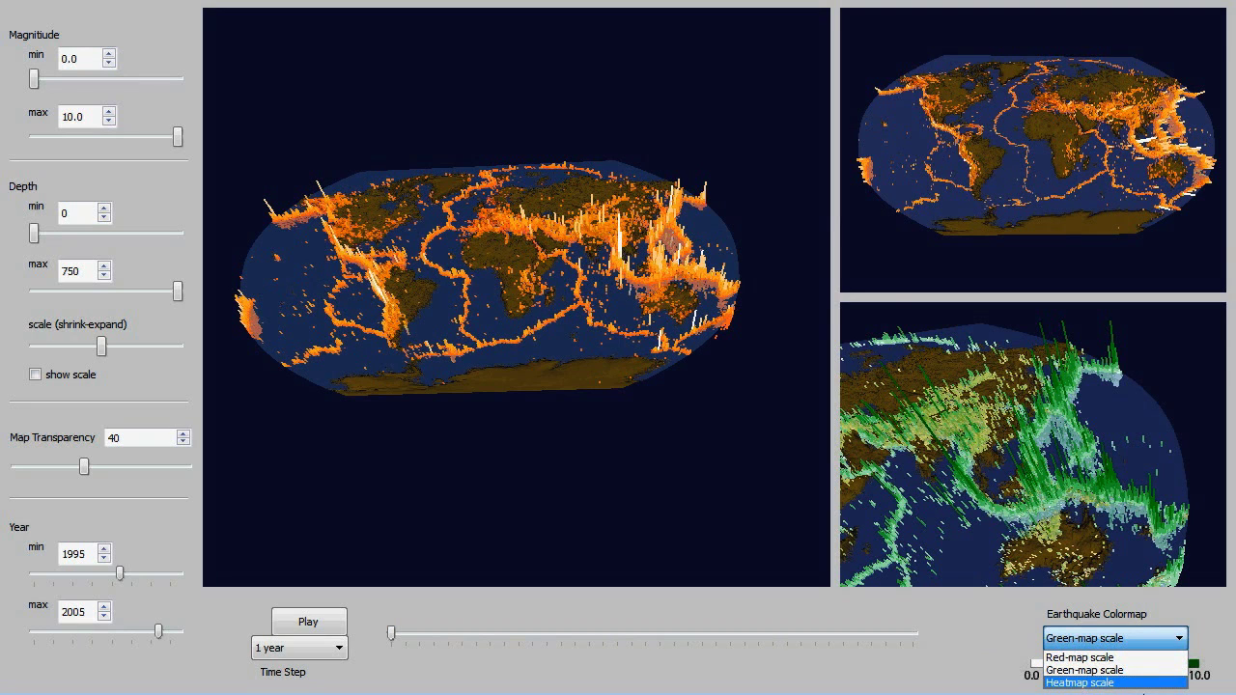